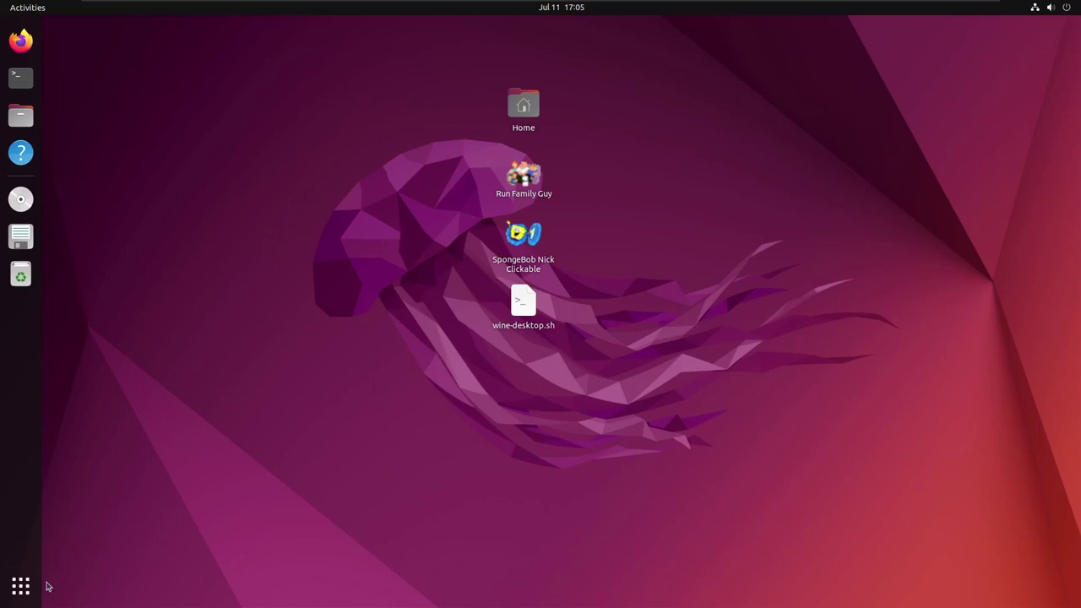
# Step: Show hidden files in the home folder and browse to .wine/drive_c/Program Files (x86)/Nick Clickables/SpongeBob Nick Clickable
pyautogui.click(19, 121)
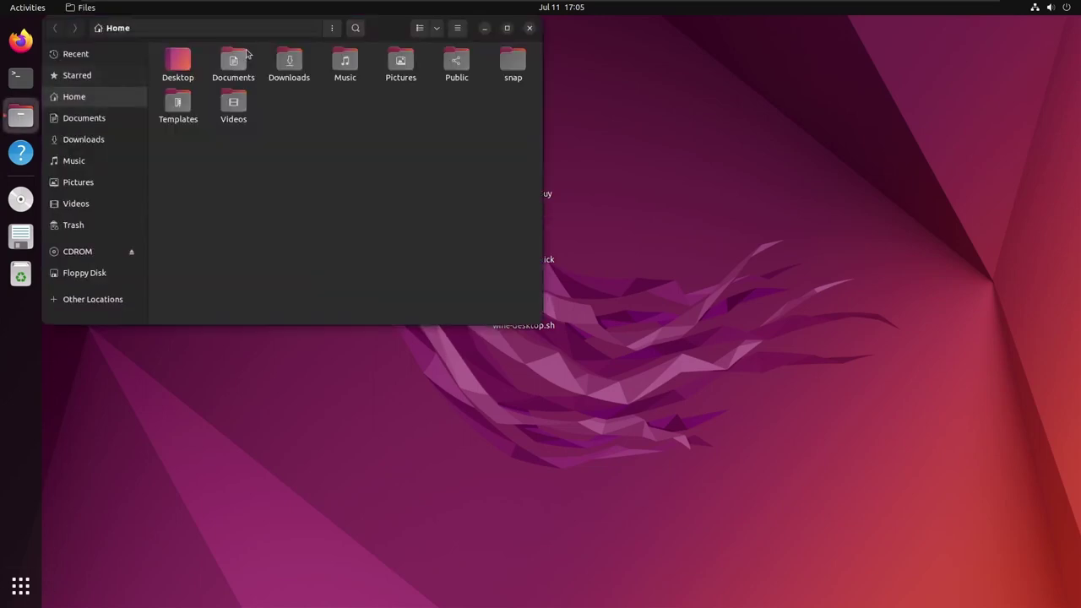
pyautogui.hotkey('ctrl', 'h')
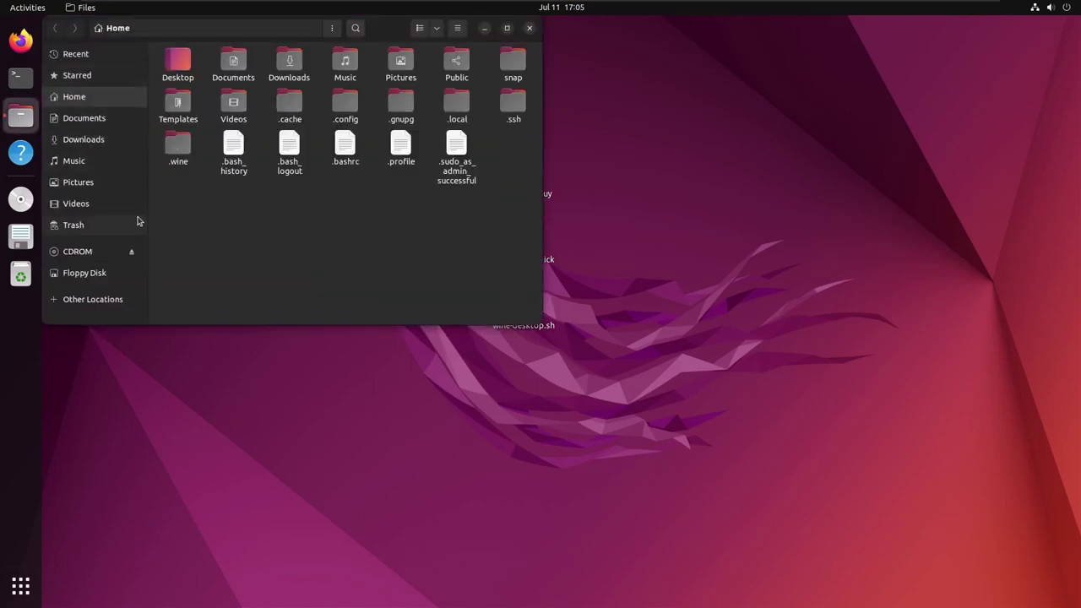
pyautogui.doubleClick(178, 146)
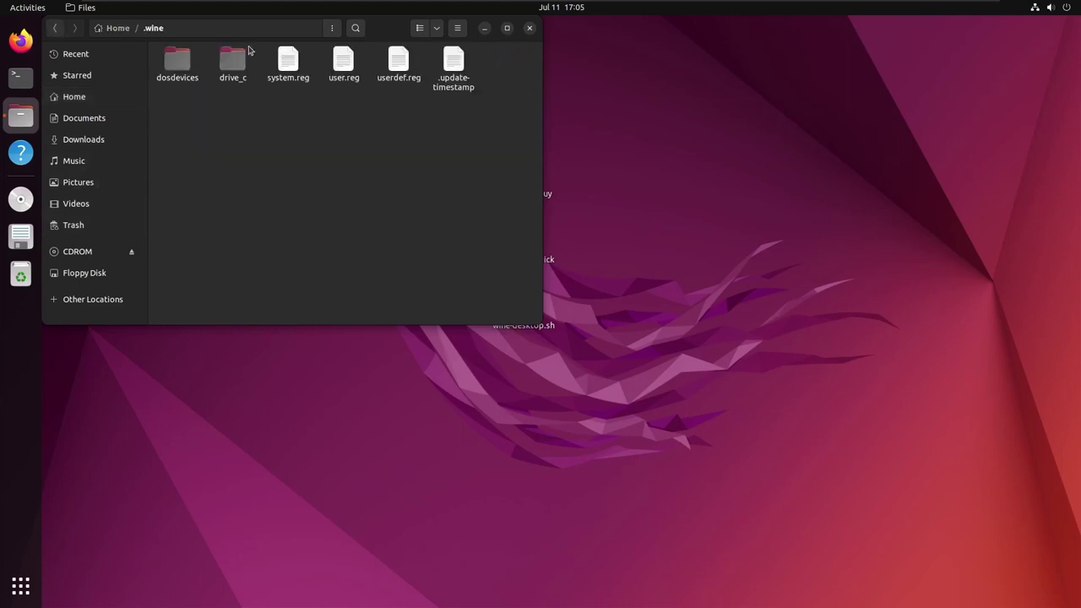
pyautogui.doubleClick(224, 65)
pyautogui.doubleClick(306, 73)
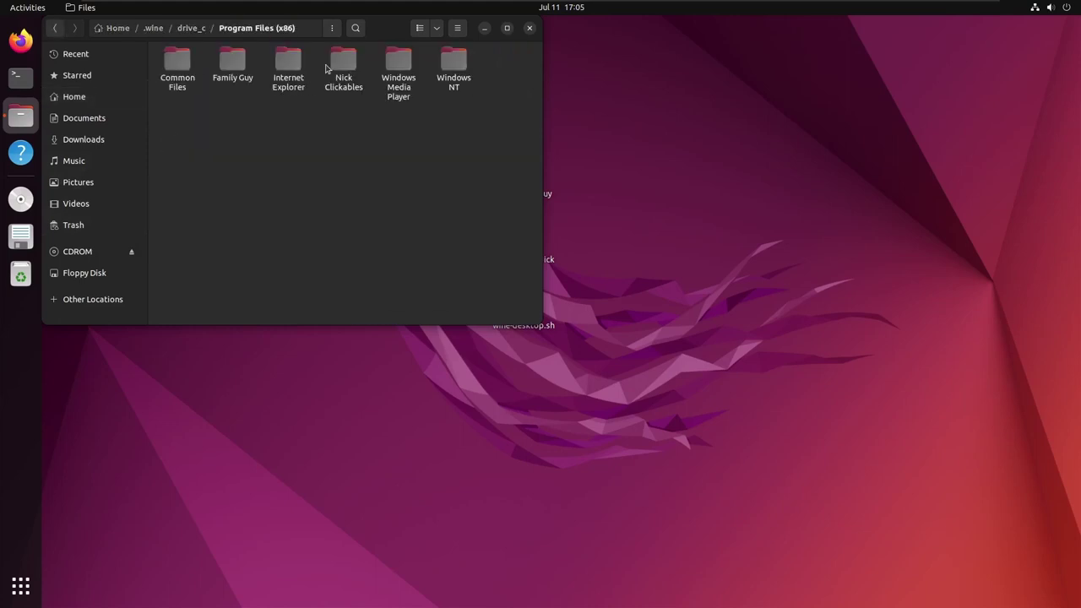
pyautogui.doubleClick(344, 67)
pyautogui.doubleClick(223, 99)
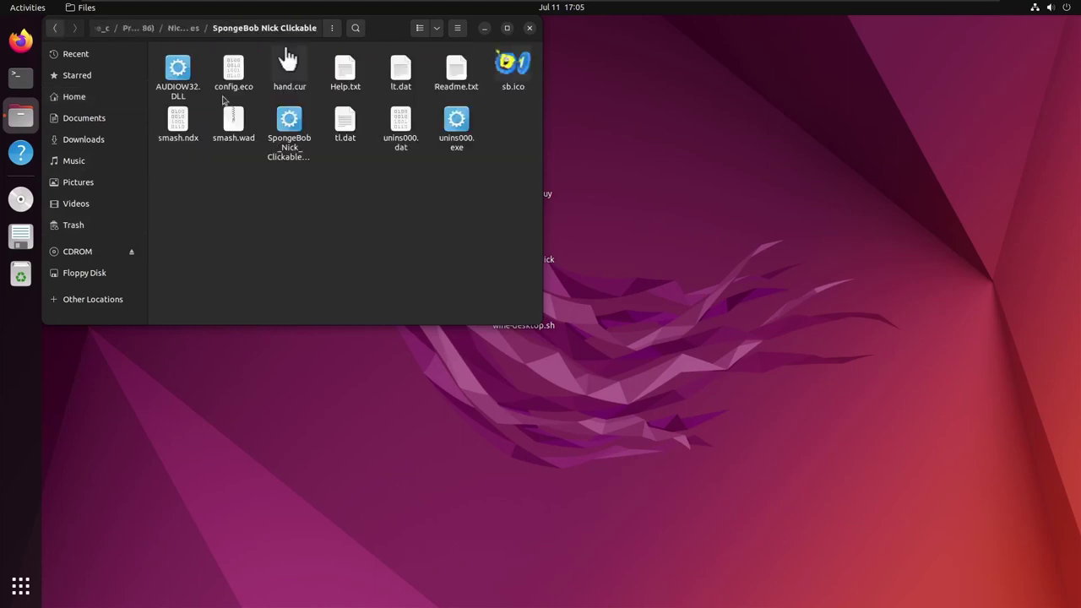
# Step: Open a terminal in the SpongeBob Nick Clickable folder and list its files with ls
pyautogui.rightClick(270, 189)
pyautogui.click(329, 254)
pyautogui.write('ls')
pyautogui.press('Return')
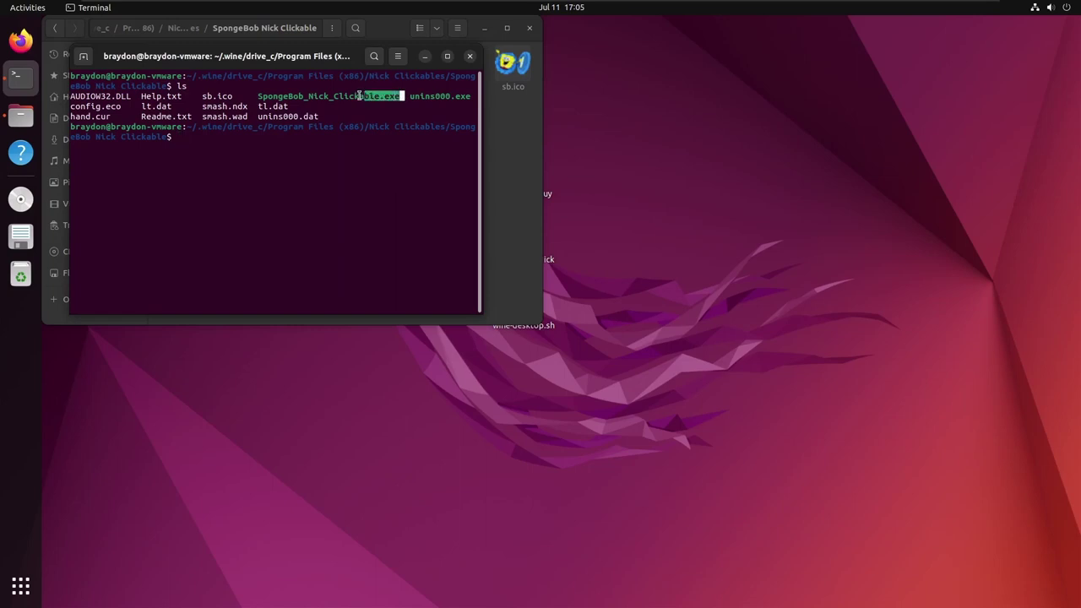
# Step: Run SpongeBob_Nick_Clickable.exe with the wine command and interact with the SpongeBob character on the desktop
pyautogui.rightClick(258, 96)
pyautogui.click(269, 102)
pyautogui.write('wine')
pyautogui.hotkey('ctrl', 'shift', 'v')
pyautogui.press('Return')
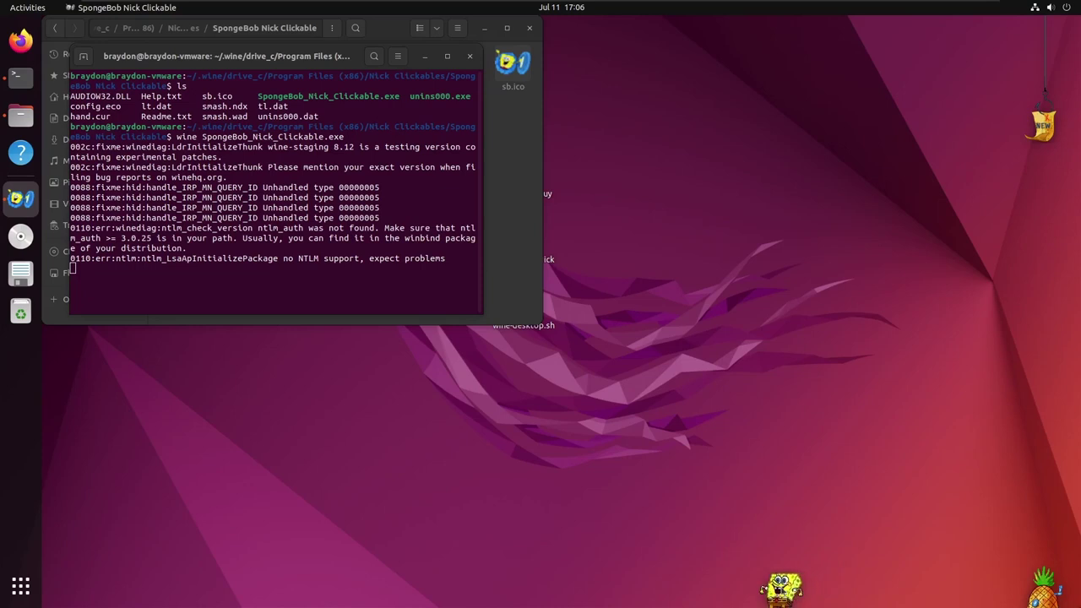
pyautogui.click(724, 562)
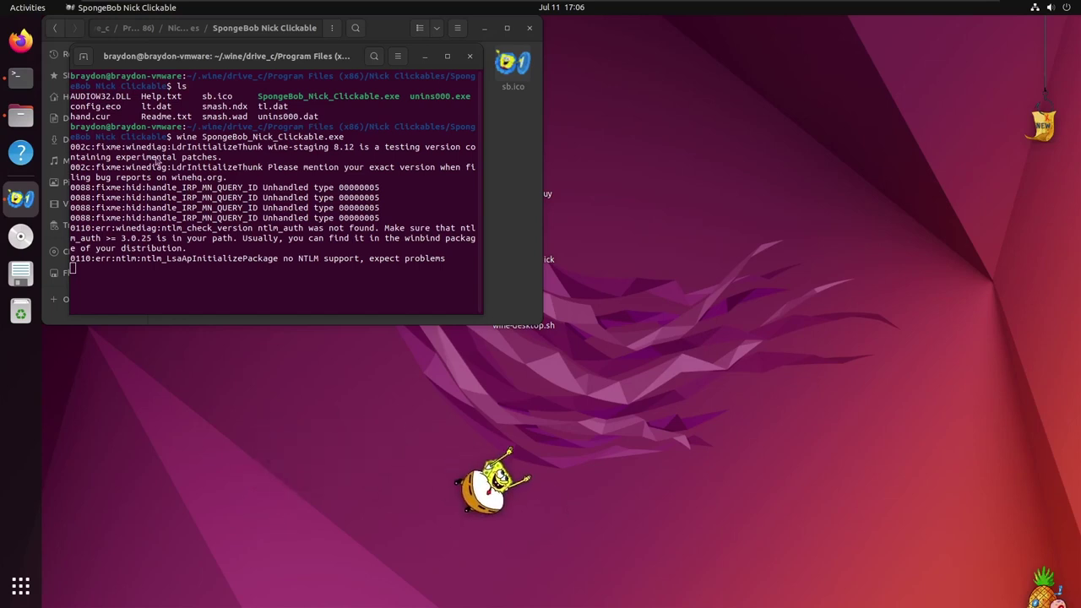
# Step: Quit the file manager and minimize the terminal window to clear the desktop
pyautogui.rightClick(28, 112)
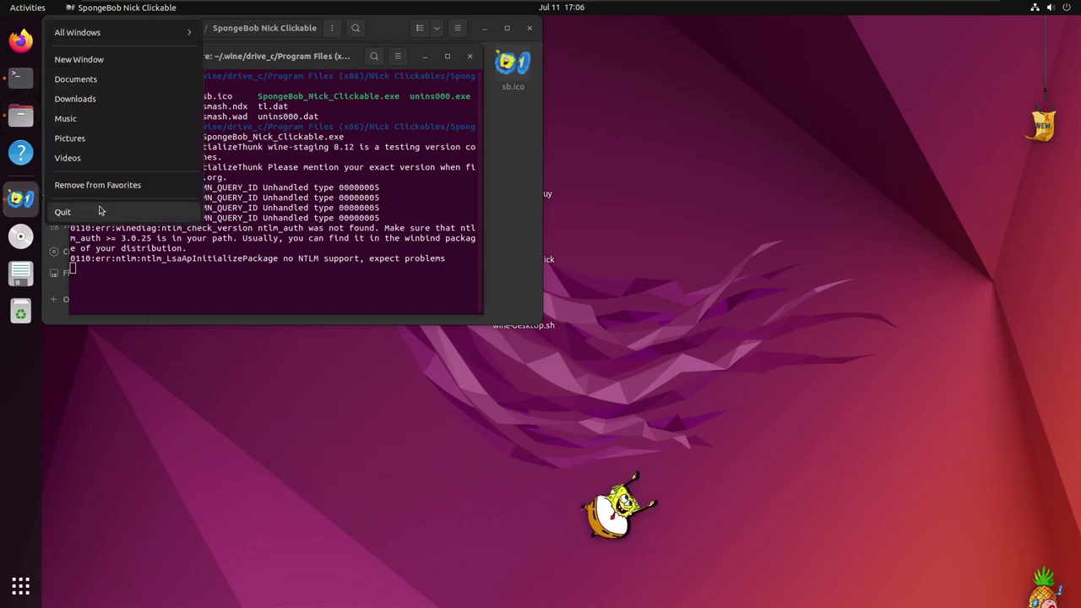
pyautogui.click(93, 212)
pyautogui.rightClick(23, 92)
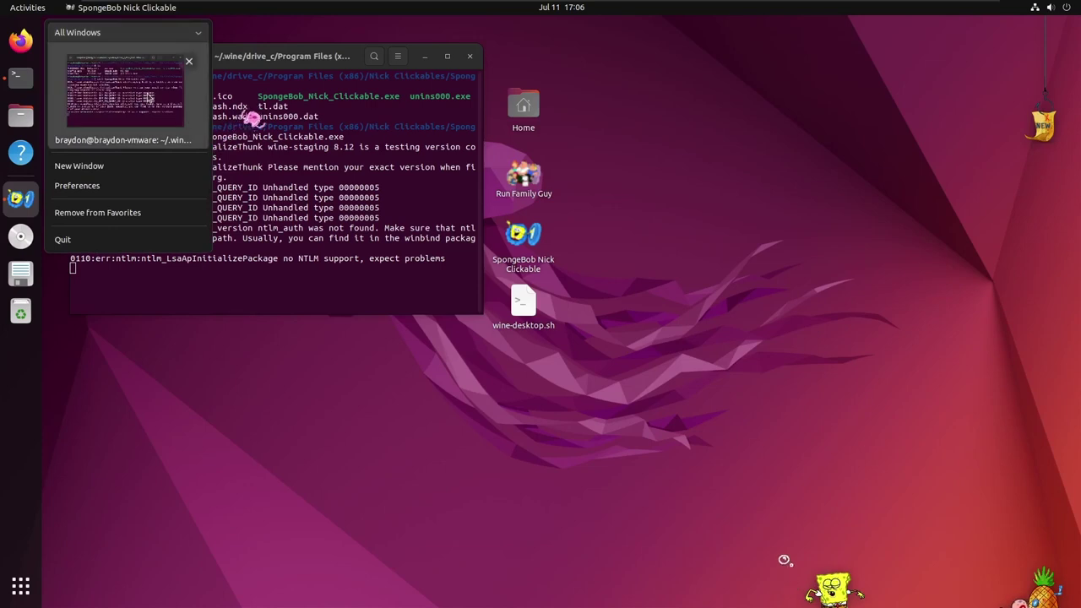
pyautogui.click(210, 70)
pyautogui.click(424, 56)
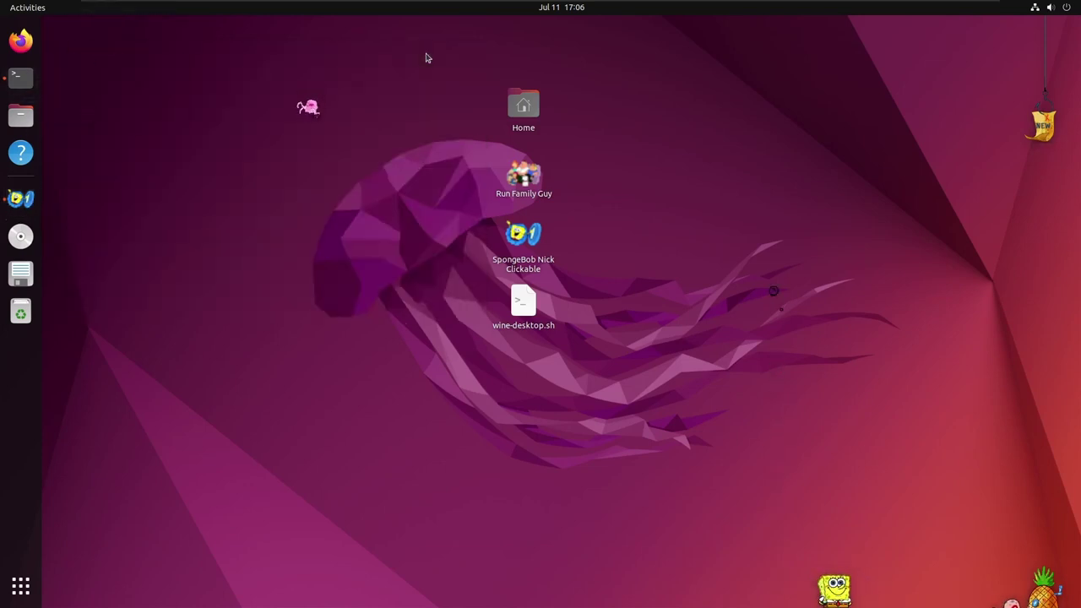
# Step: Toss SpongeBob across the desktop and move all four desktop icons together to the desktop's upper-left corner
pyautogui.moveTo(853, 599); pyautogui.dragTo(275, 226)
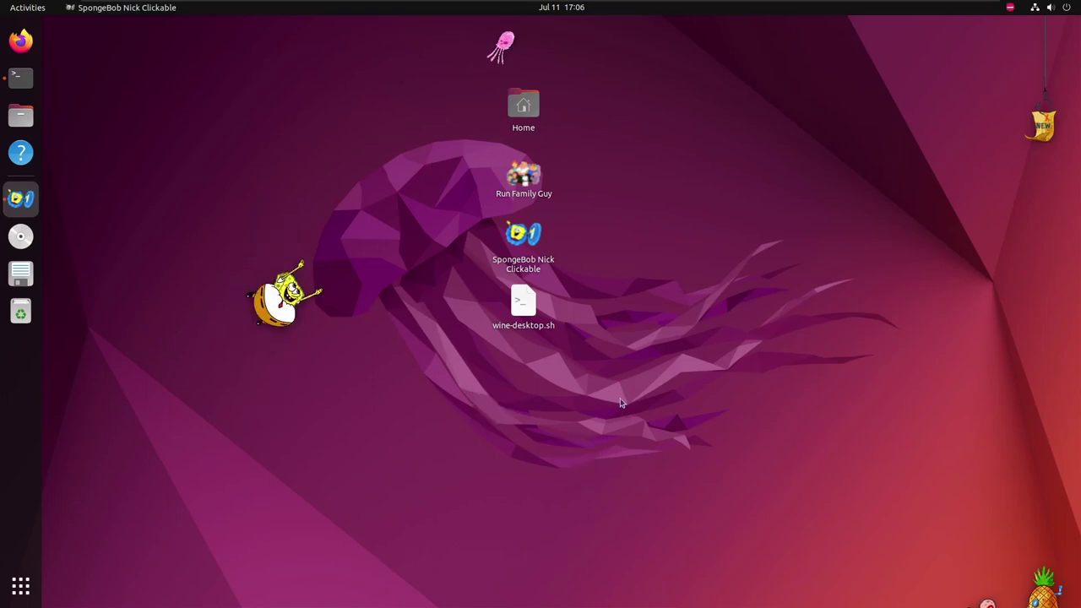
pyautogui.moveTo(620, 397); pyautogui.dragTo(429, 71)
pyautogui.moveTo(525, 102); pyautogui.dragTo(86, 59)
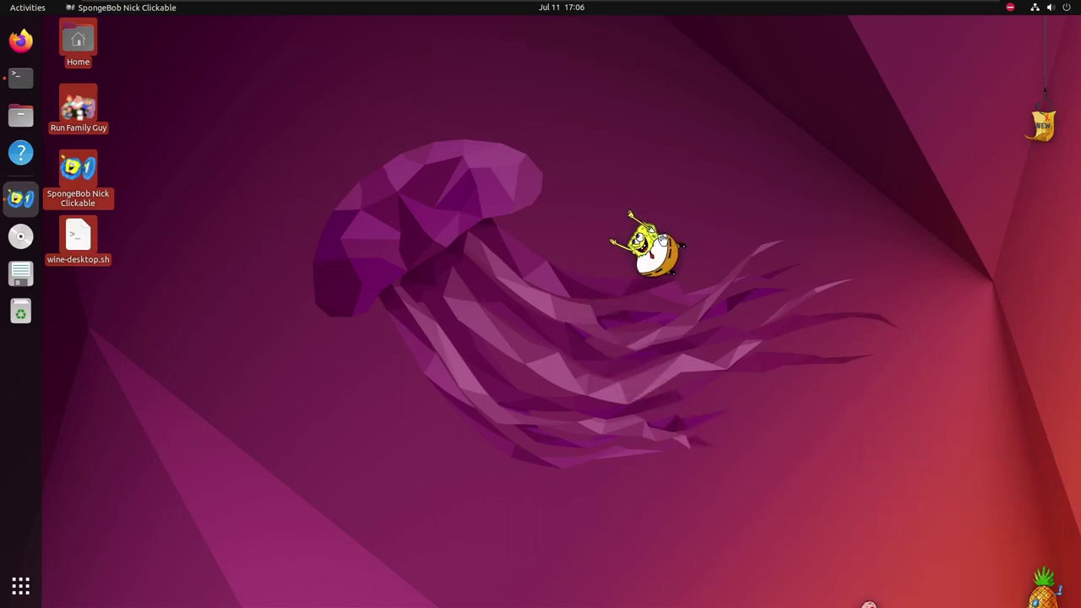
# Step: Raise the system volume and close the system menu
pyautogui.click(1035, 8)
pyautogui.moveTo(972, 32); pyautogui.dragTo(1022, 31)
pyautogui.click(772, 128)
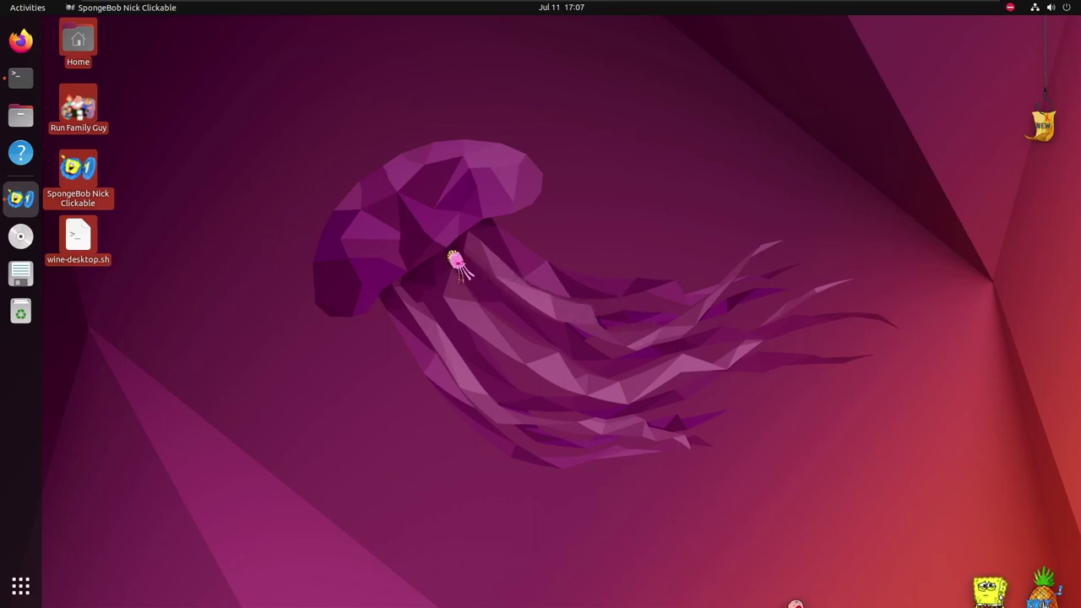
# Step: Exit the SpongeBob clickable through its pineapple house and clear the desktop icon selection
pyautogui.click(1043, 596)
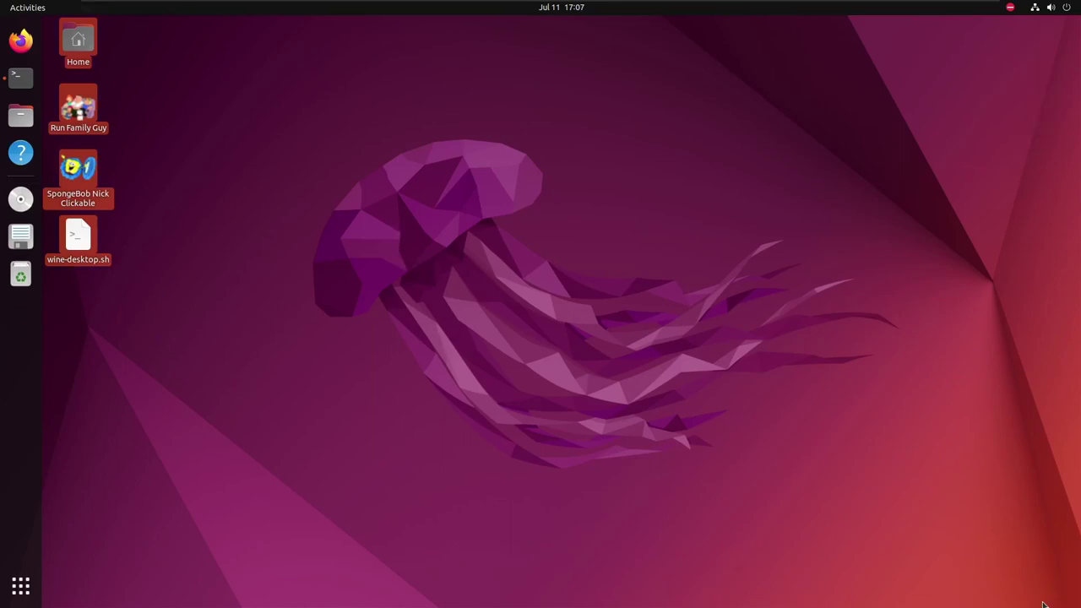
pyautogui.click(330, 123)
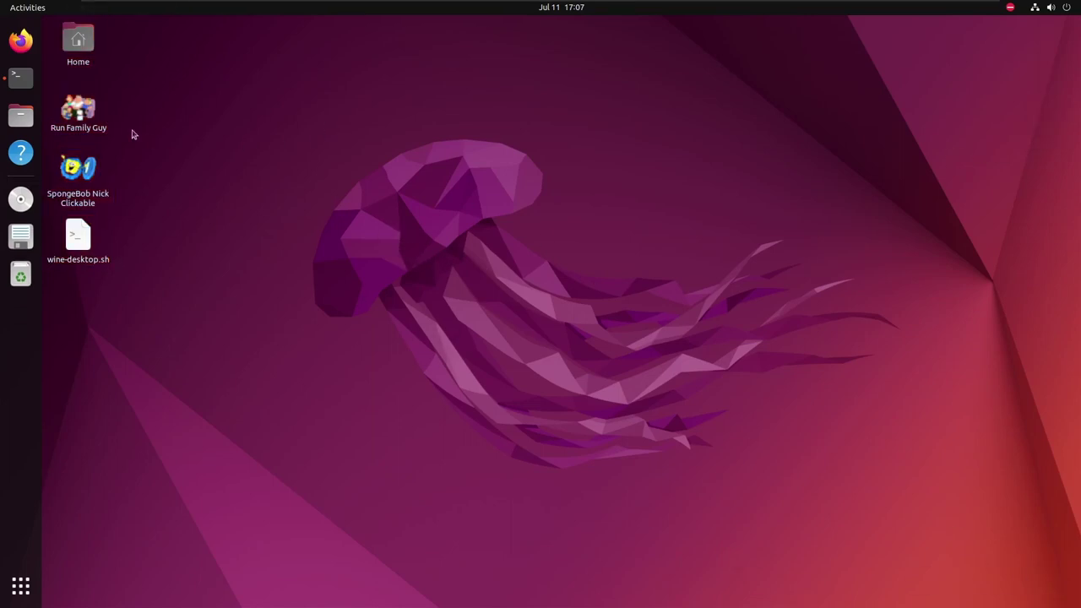
# Step: Launch Run Family Guy from the desktop and switch the active character to Peter
pyautogui.click(61, 116)
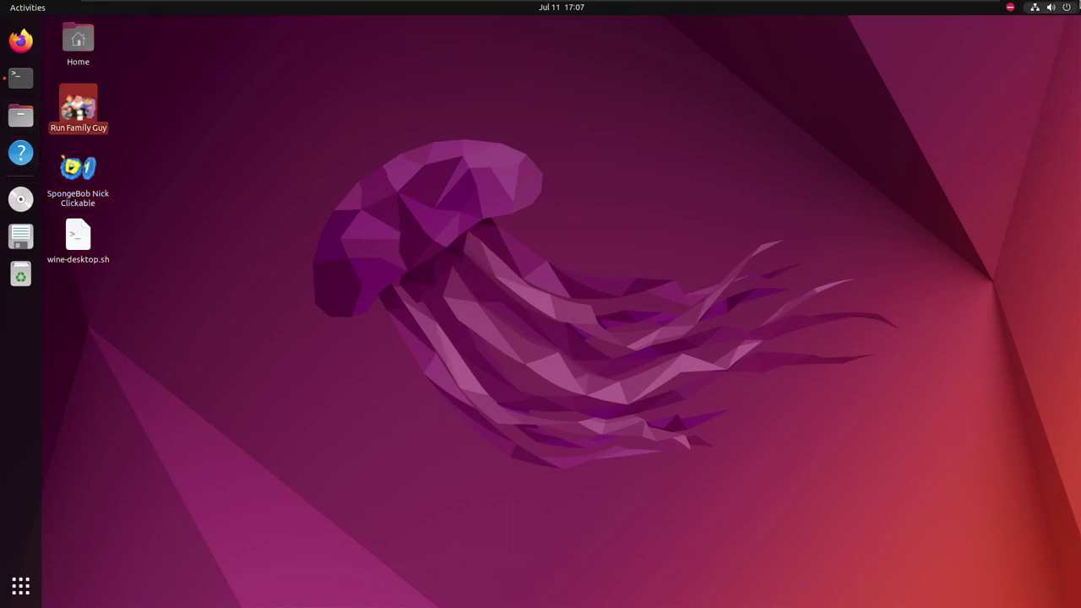
pyautogui.click(1051, 7)
pyautogui.click(1074, 8)
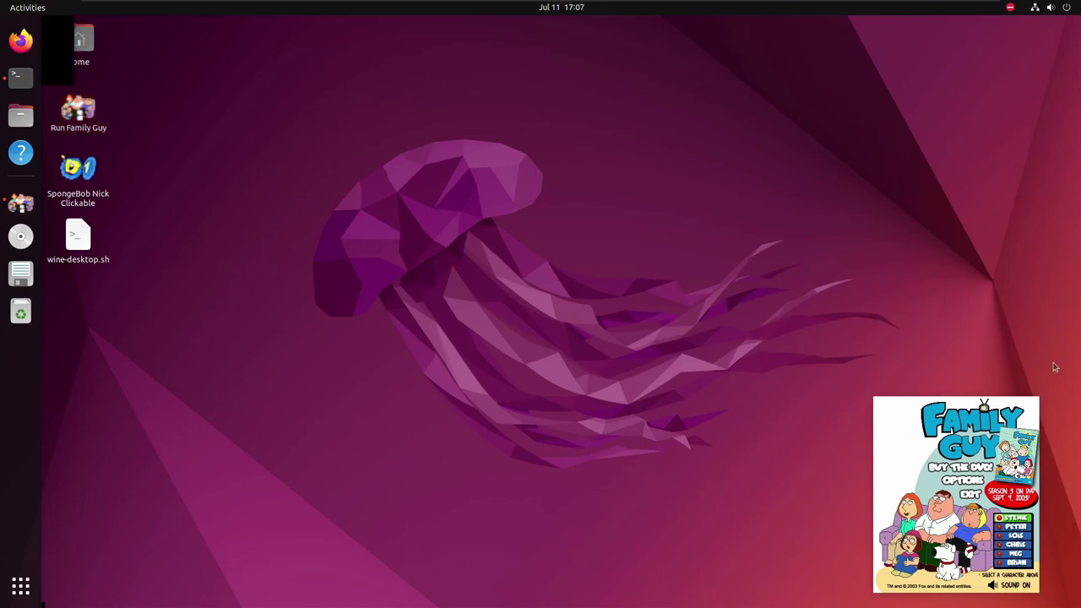
pyautogui.click(1016, 526)
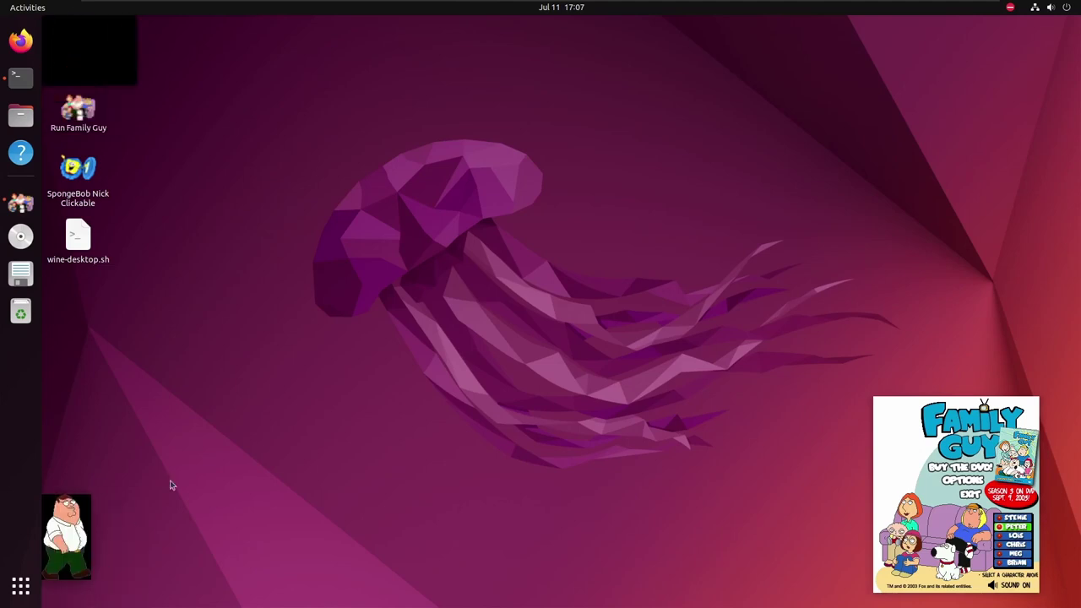
# Step: Quit the Family Guy ScreenMate from Peter's own options
pyautogui.rightClick(64, 554)
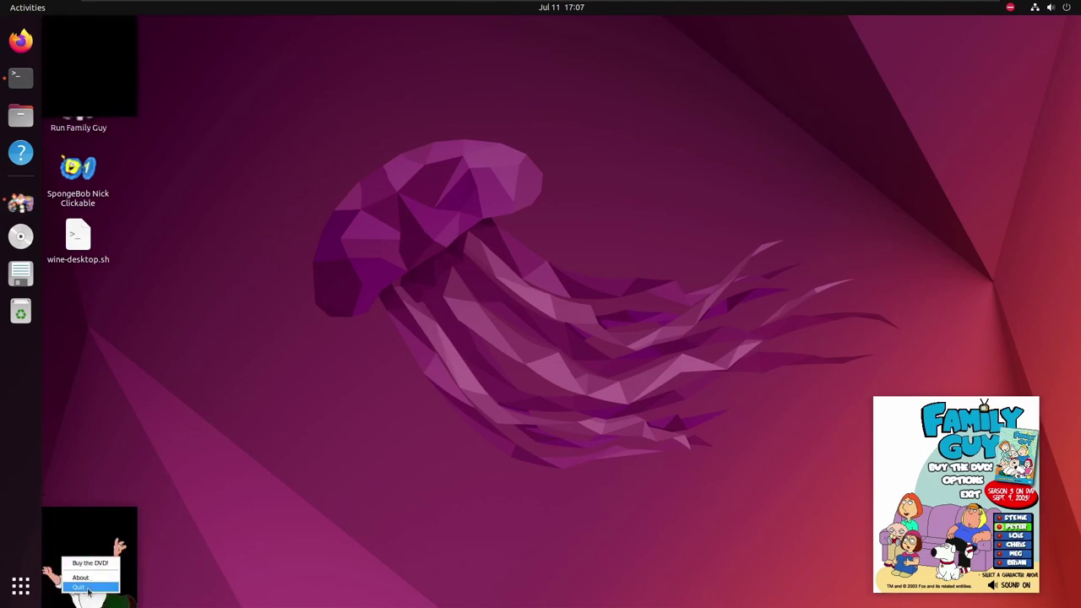
pyautogui.click(88, 589)
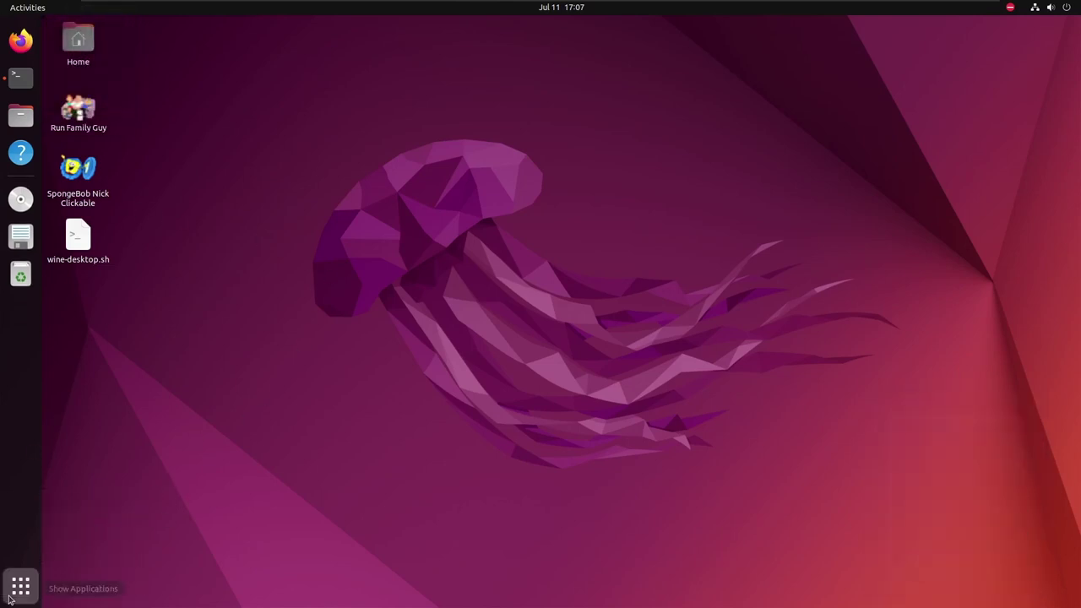
pyautogui.click(11, 597)
pyautogui.click(10, 597)
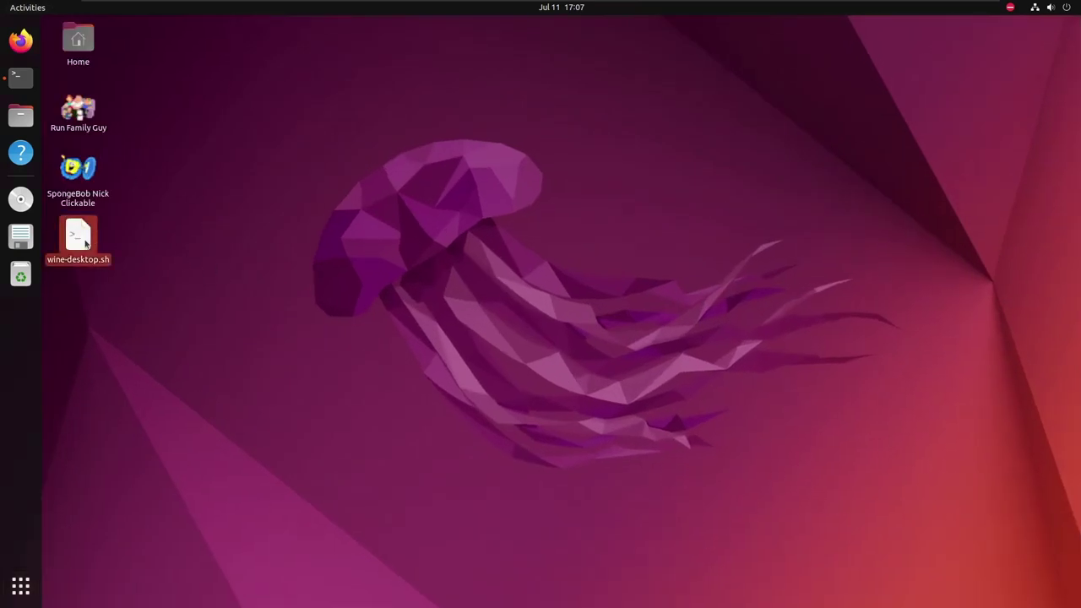
# Step: Run the wine-desktop.sh script on the desktop as a program
pyautogui.doubleClick(77, 239)
pyautogui.click(534, 28)
pyautogui.rightClick(90, 238)
pyautogui.click(138, 291)
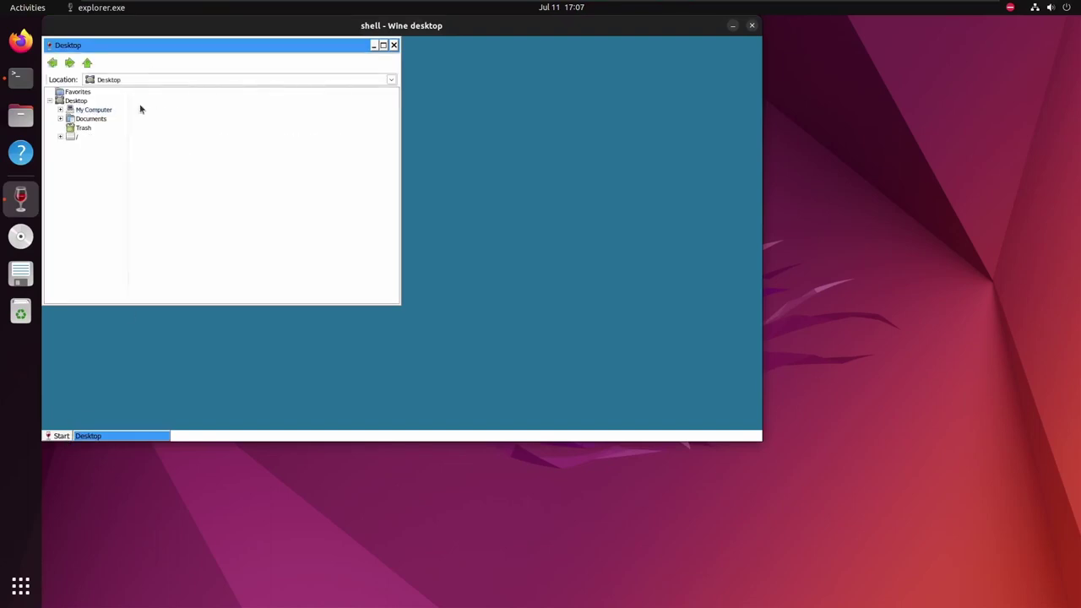
# Step: Reposition the Wine explorer window and browse from the root folder through home to the user's Downloads folder
pyautogui.moveTo(169, 53); pyautogui.dragTo(327, 92)
pyautogui.scroll(-1, 302, 230)
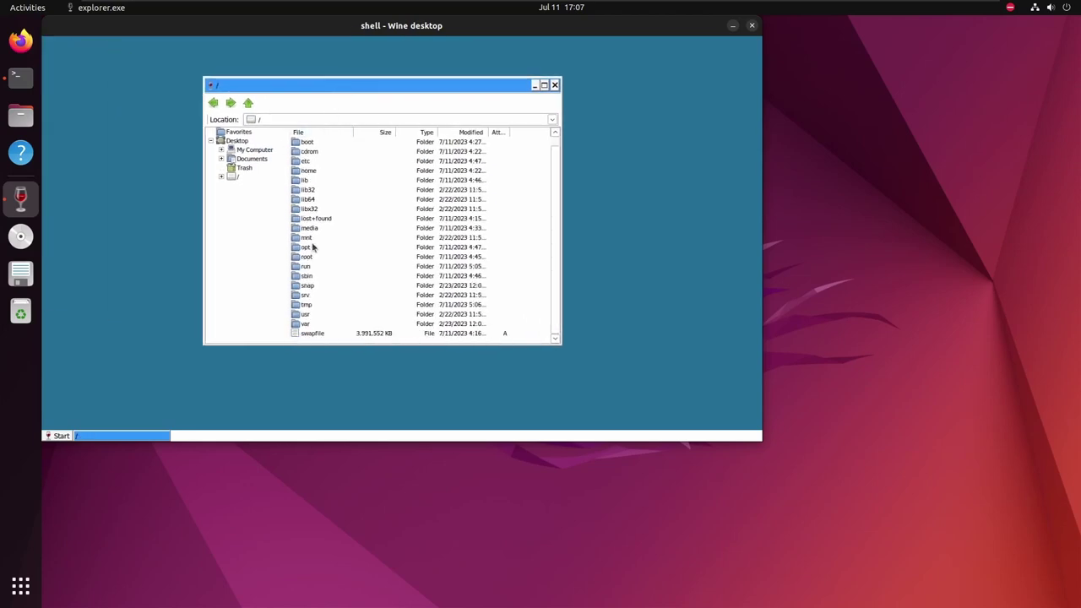
pyautogui.scroll(1, 309, 212)
pyautogui.doubleClick(308, 182)
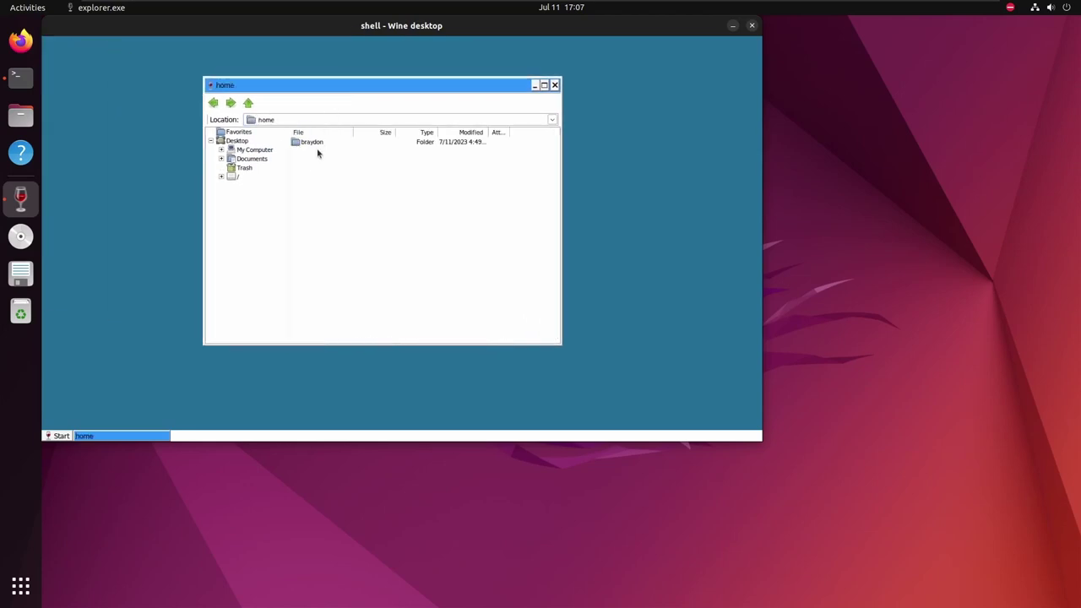
pyautogui.doubleClick(317, 161)
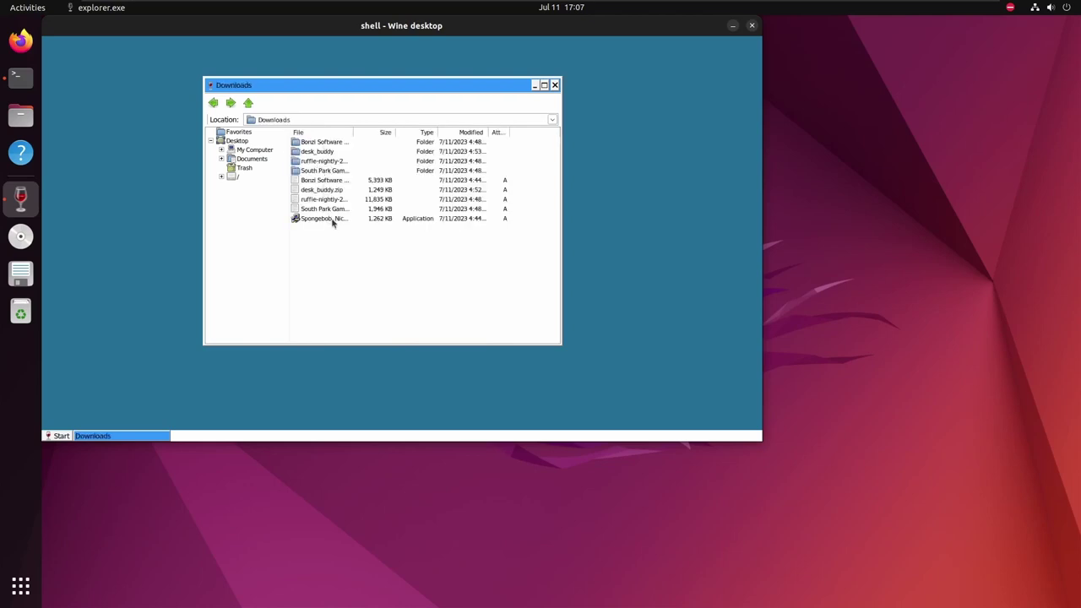
# Step: Install the Family Guy ScreenMate from family_guy.exe in the desk_buddy folder, agreeing to the installation notice, and start playing it
pyautogui.doubleClick(327, 151)
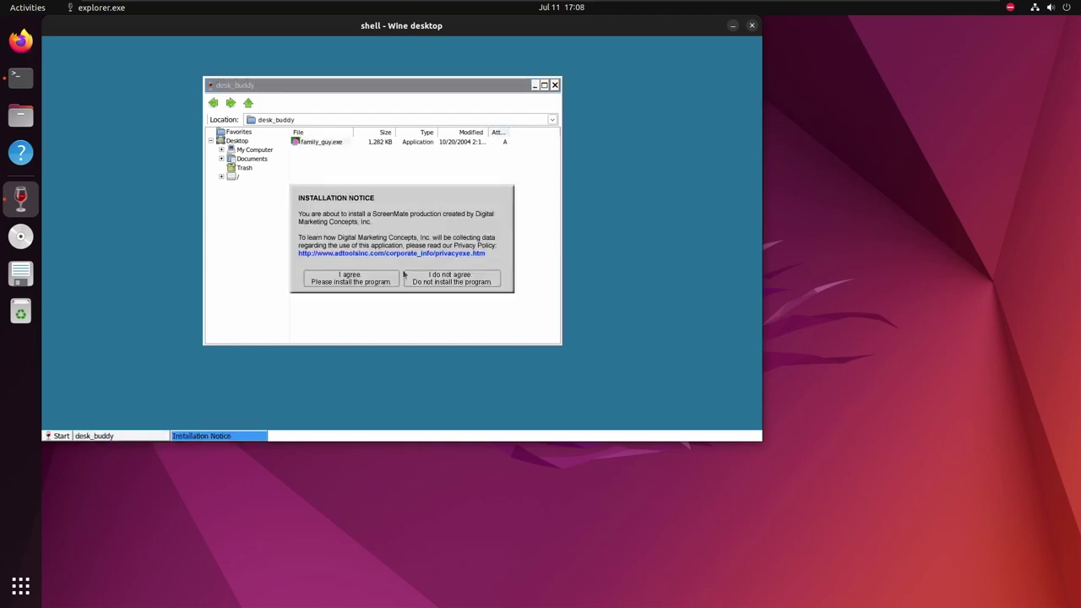
pyautogui.click(369, 281)
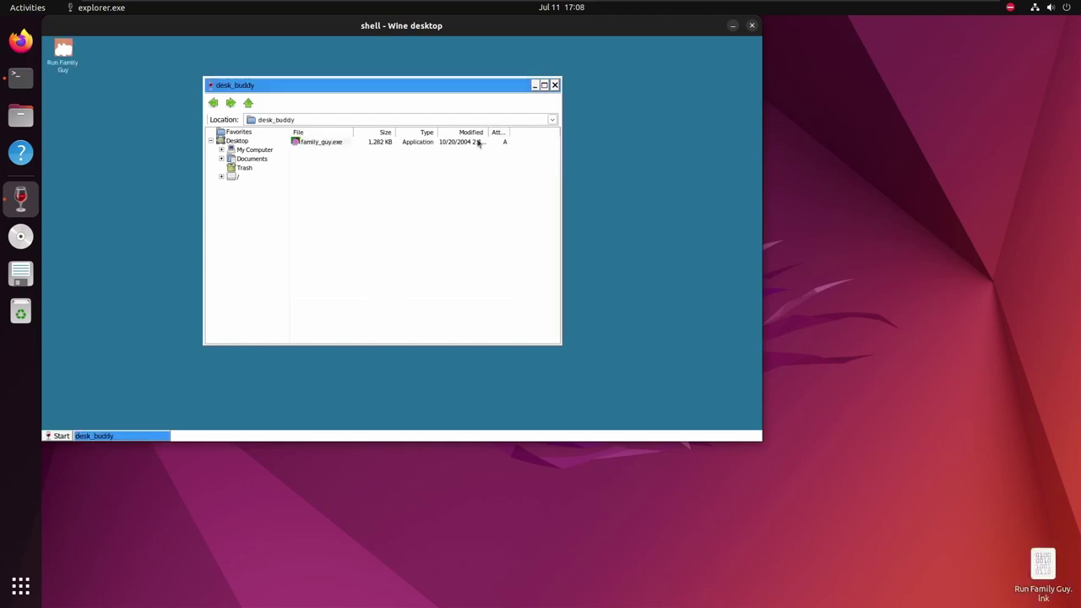
pyautogui.click(533, 87)
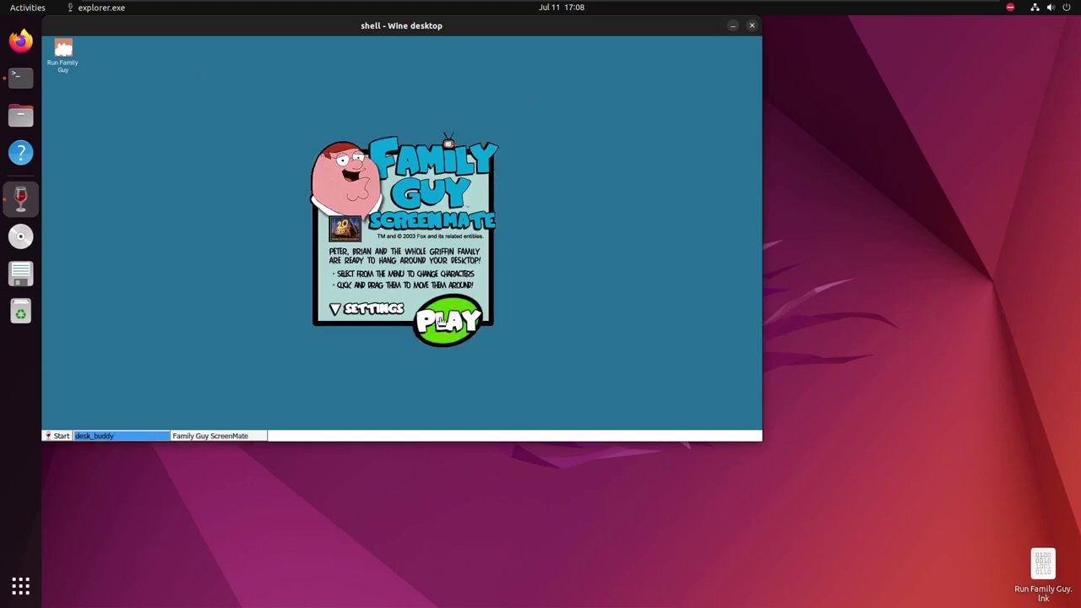
pyautogui.click(440, 322)
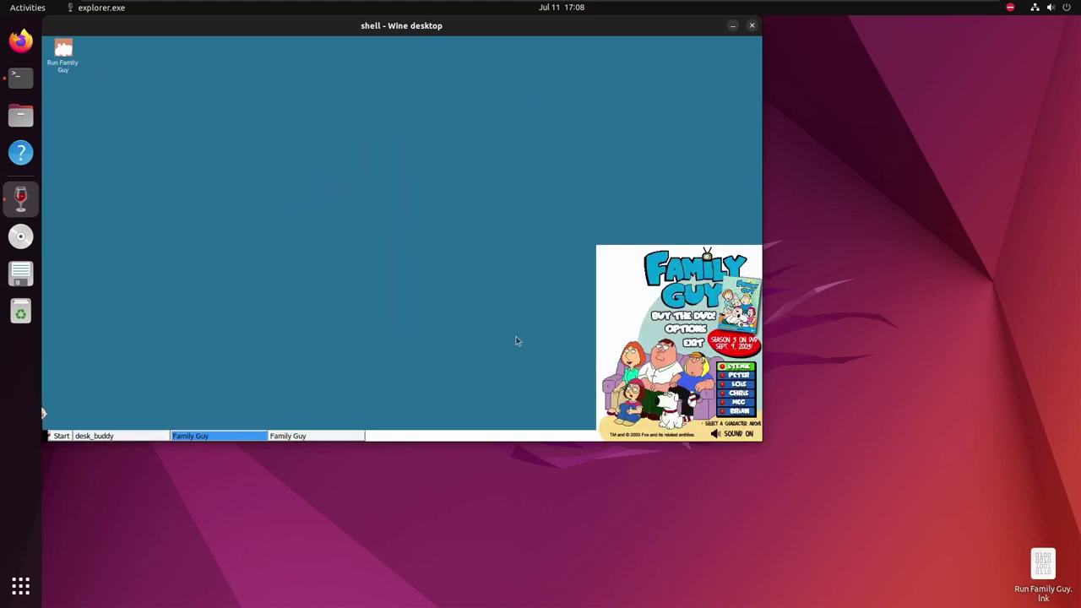
# Step: Lift Stewie up the Wine desktop, switch to Peter and lift him twice, and select Lois as the active character
pyautogui.moveTo(86, 426); pyautogui.dragTo(307, 239)
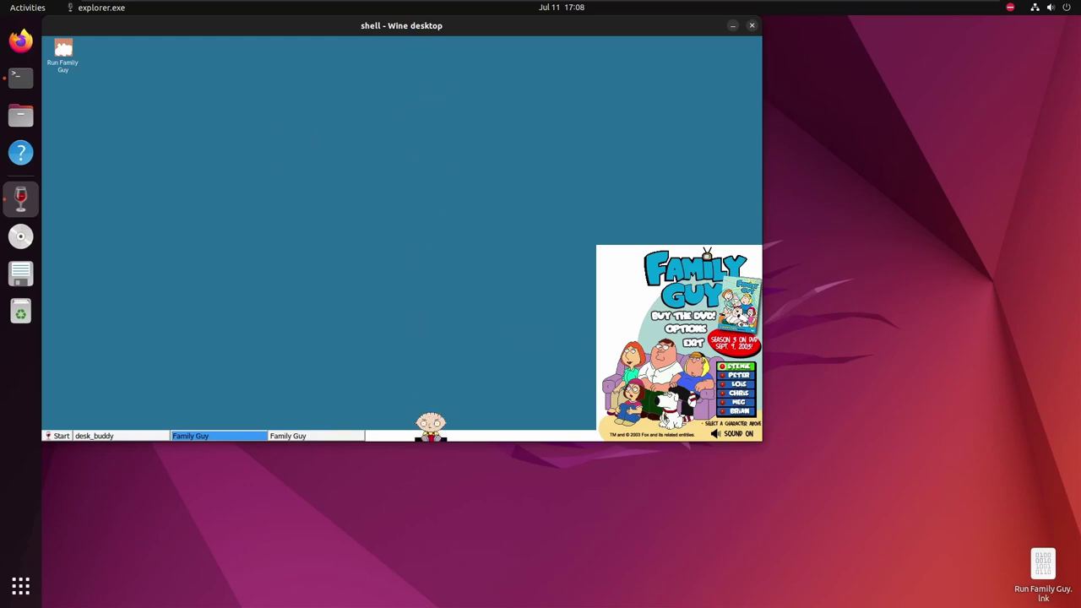
pyautogui.click(735, 375)
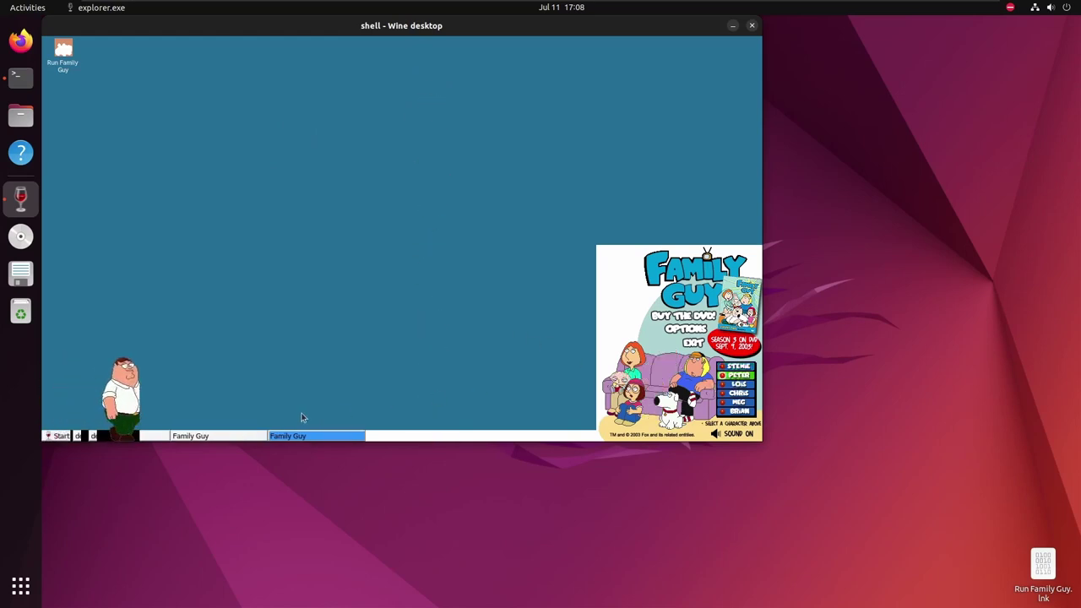
pyautogui.moveTo(195, 402); pyautogui.dragTo(362, 128)
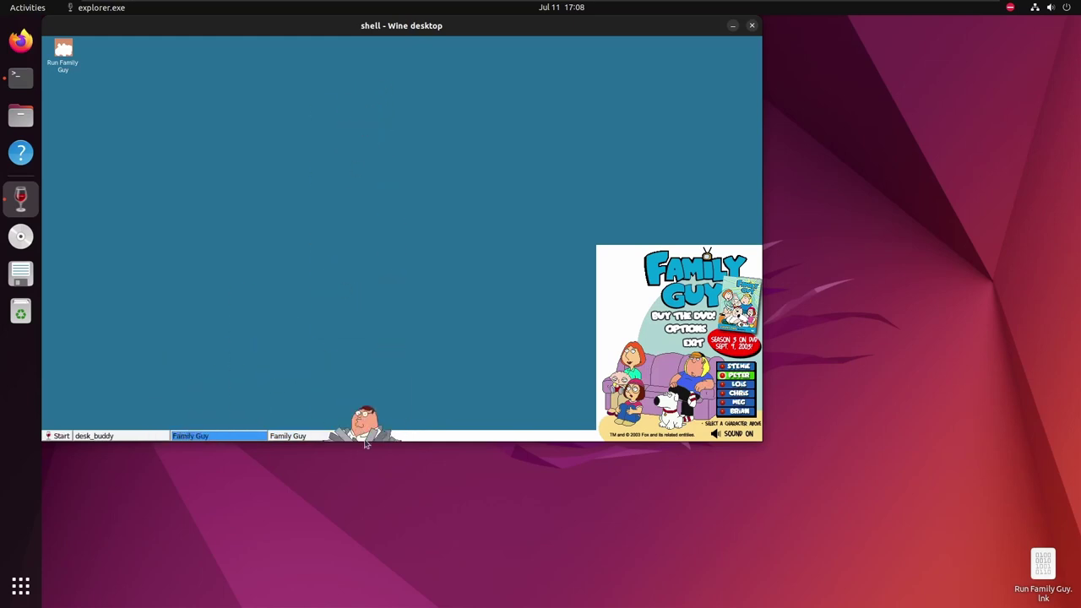
pyautogui.moveTo(365, 420); pyautogui.dragTo(410, 128)
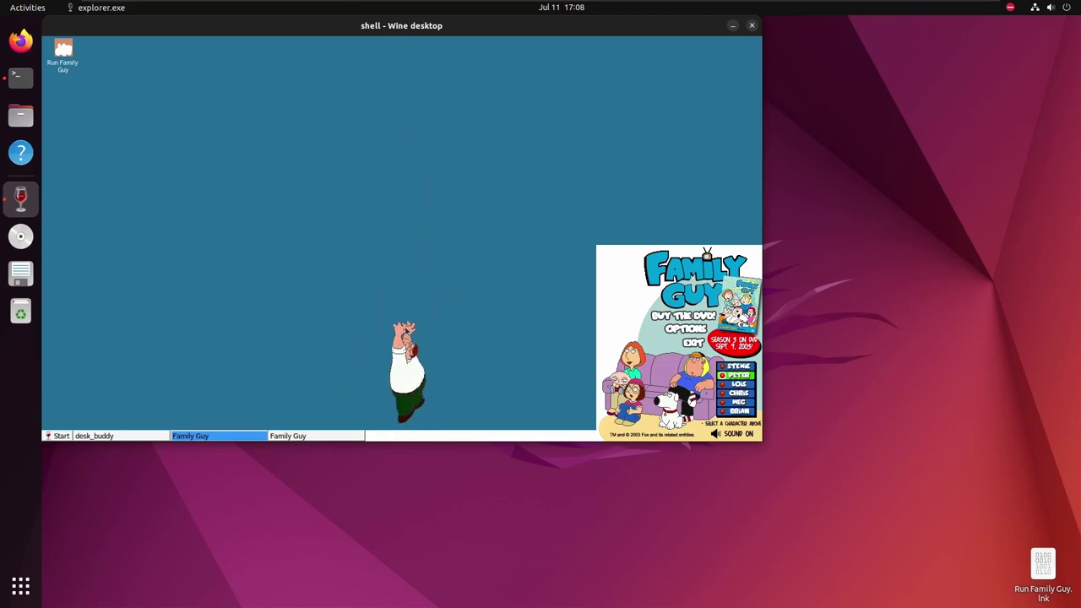
pyautogui.click(735, 386)
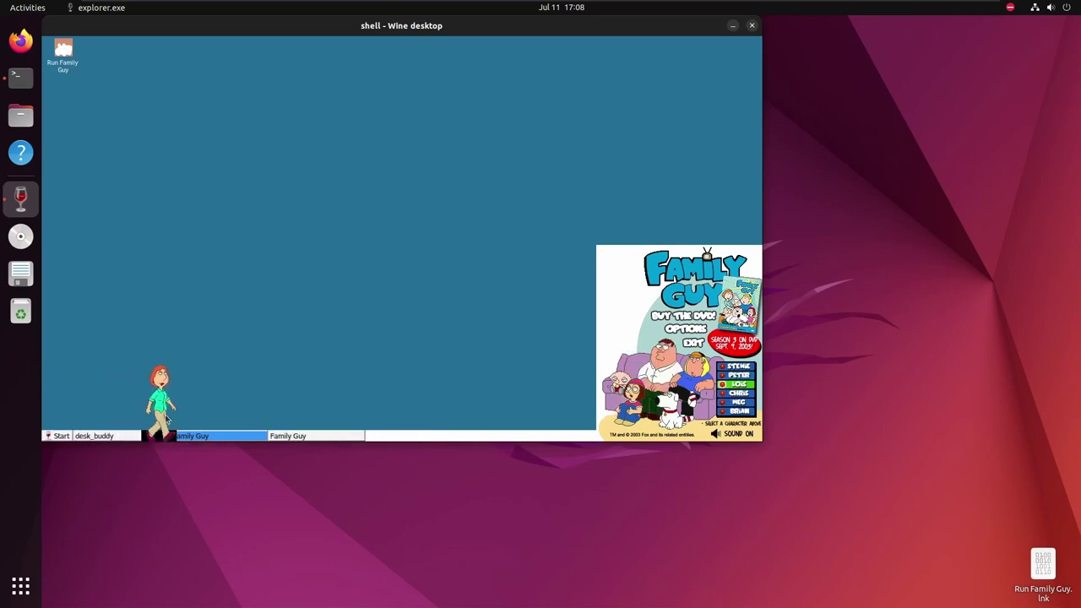
# Step: Lift Lois up the Wine desktop and release her, and switch to Brian and lift him high as well
pyautogui.moveTo(165, 414); pyautogui.dragTo(269, 208)
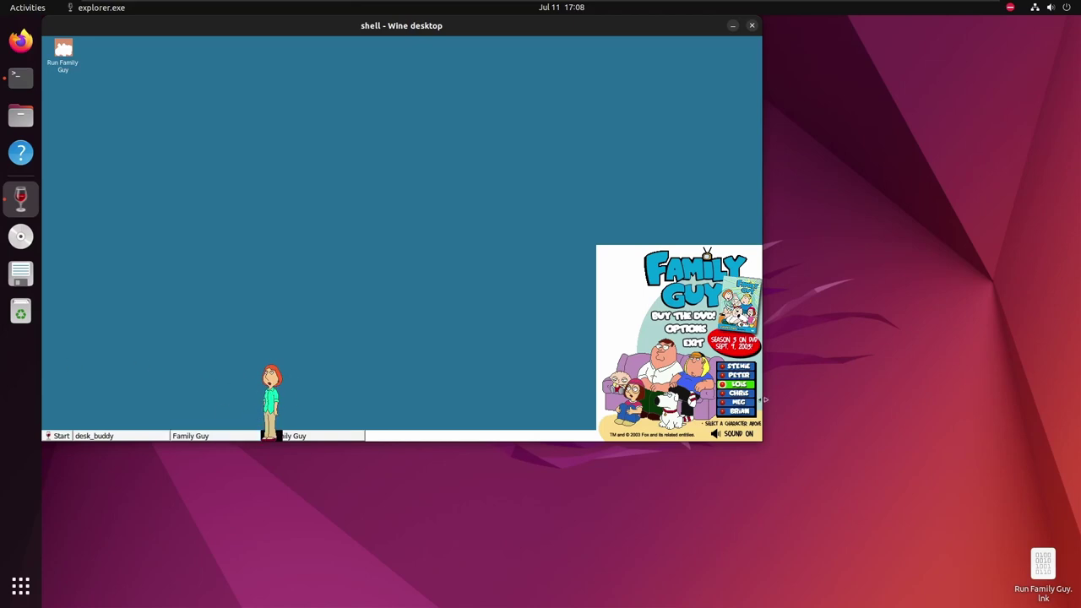
pyautogui.click(737, 412)
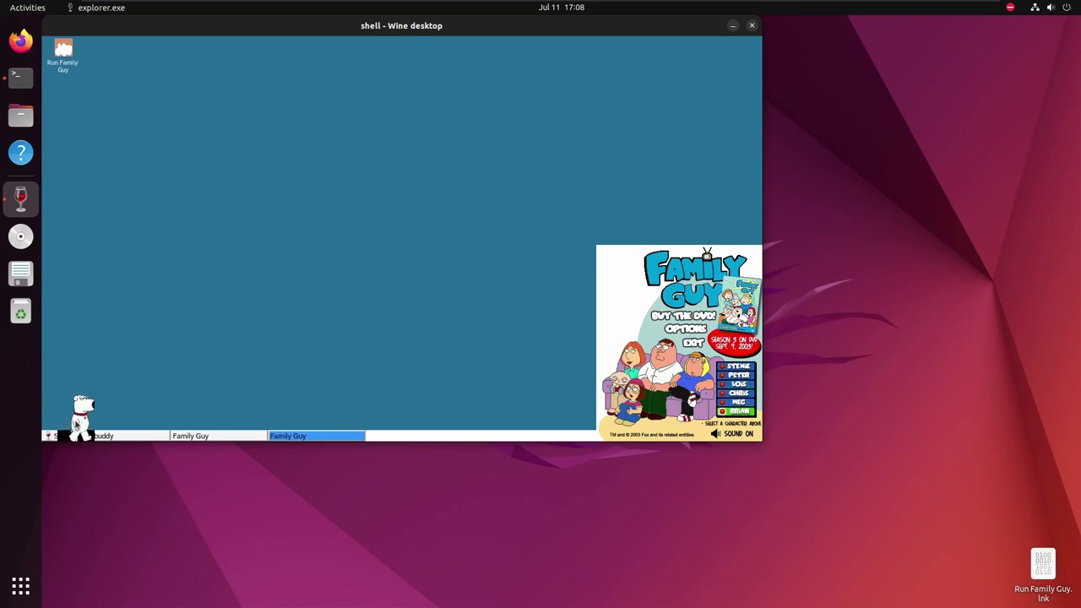
pyautogui.moveTo(81, 415); pyautogui.dragTo(251, 110)
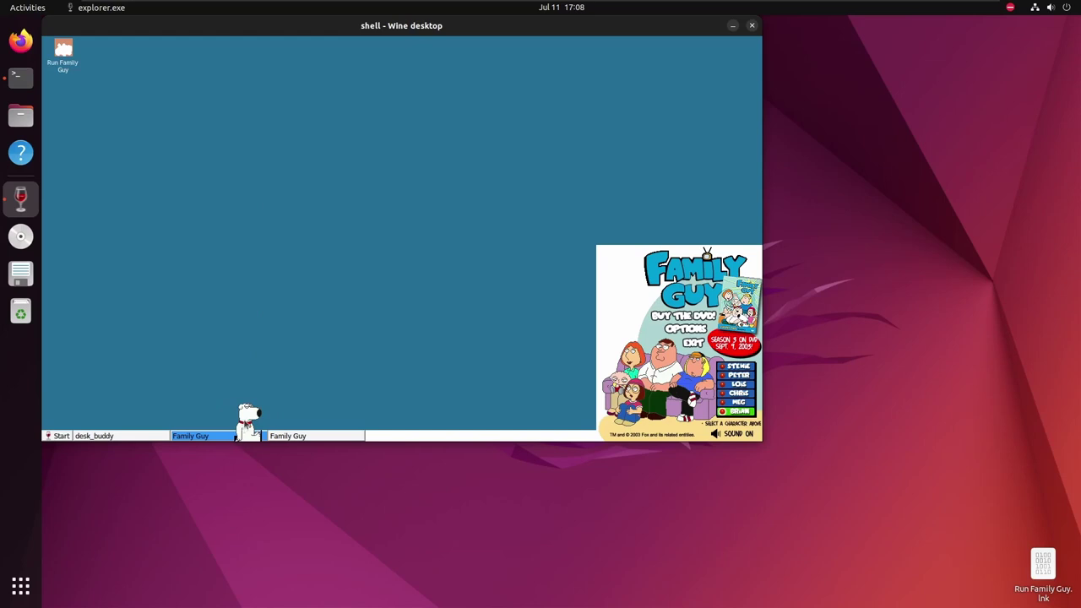
# Step: Make Meg the active character and lift her up the Wine desktop twice
pyautogui.click(740, 403)
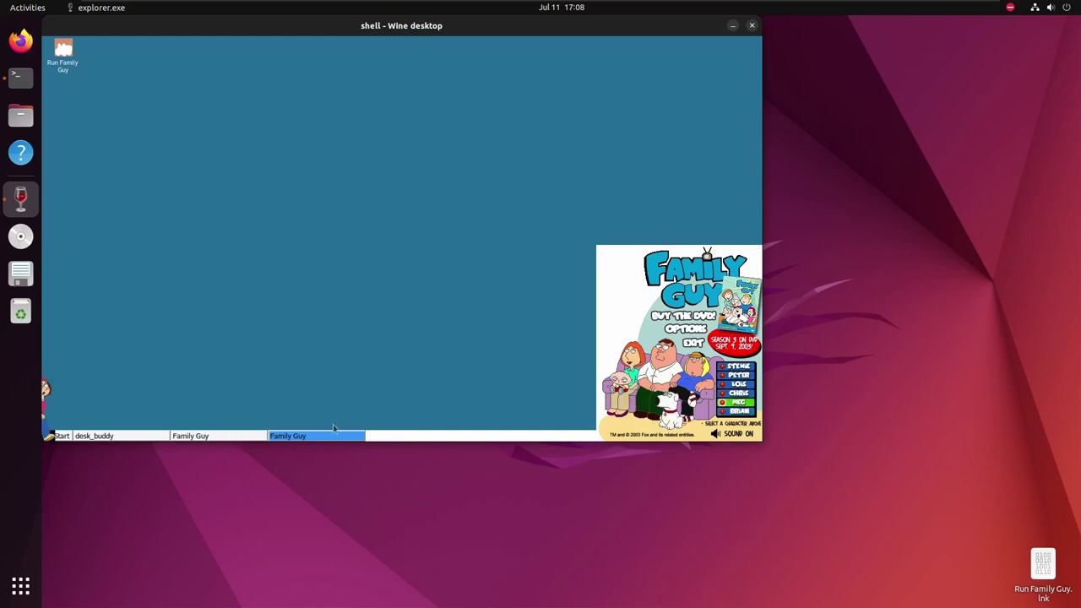
pyautogui.moveTo(84, 414); pyautogui.dragTo(356, 223)
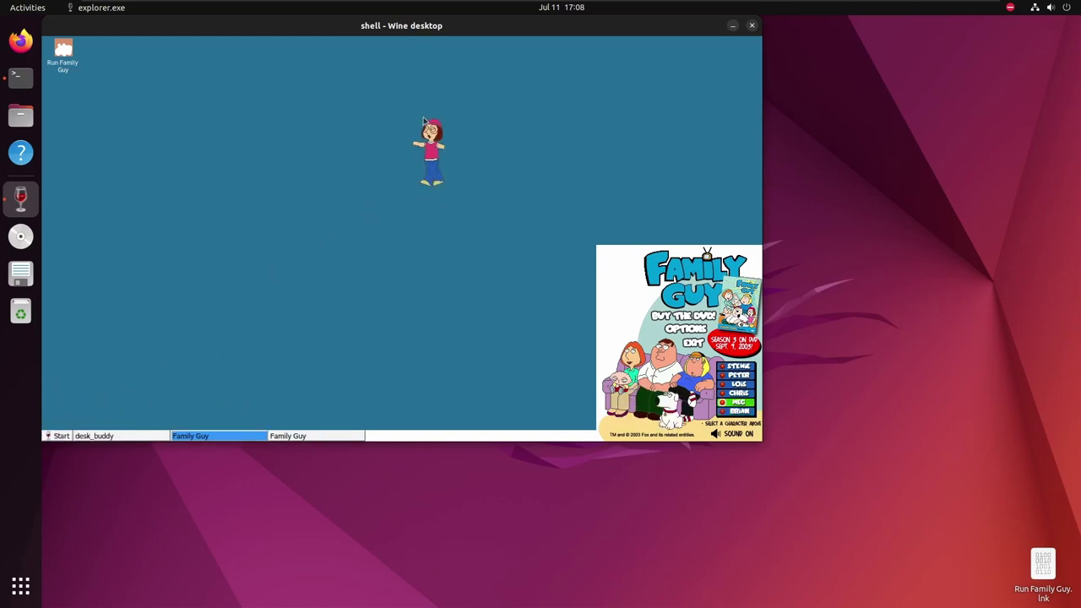
pyautogui.moveTo(408, 316); pyautogui.dragTo(491, 200)
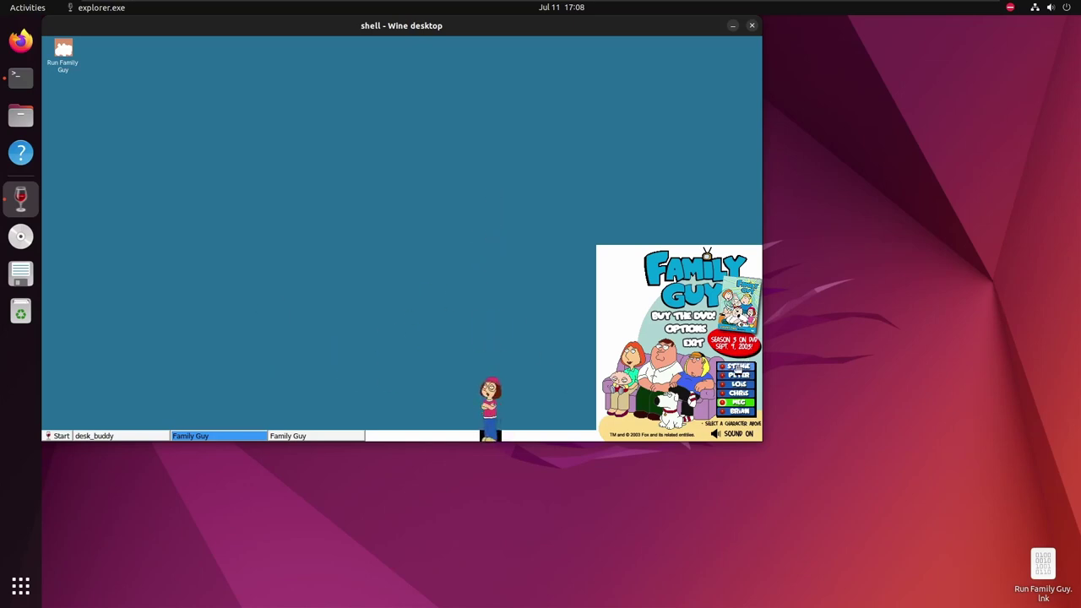
# Step: Switch to Stewie and lift him toward the middle of the Wine desktop, and do the same with Peter
pyautogui.click(737, 369)
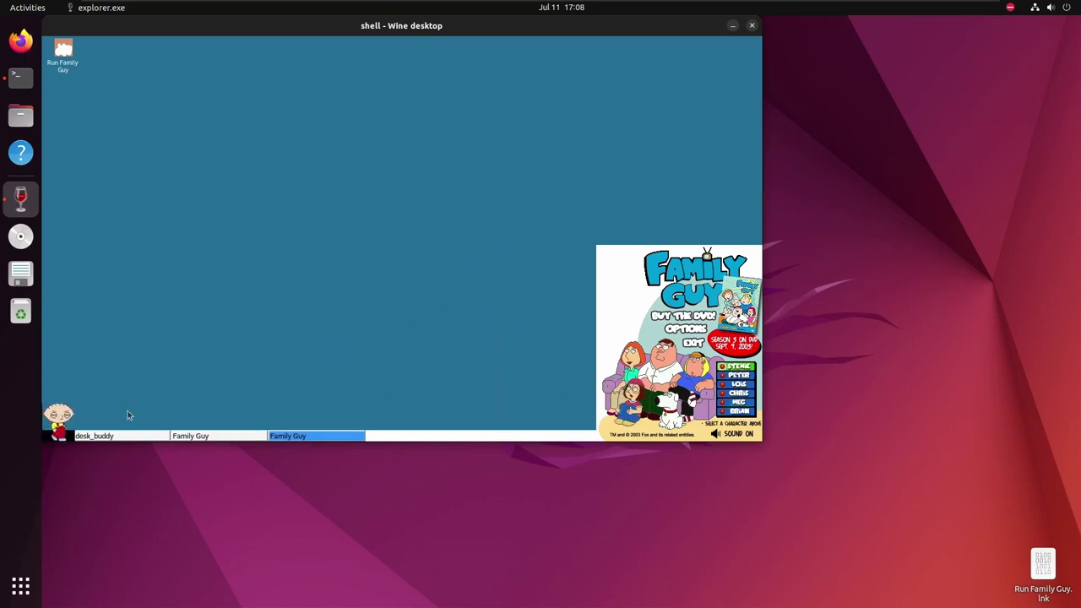
pyautogui.moveTo(100, 414); pyautogui.dragTo(424, 137)
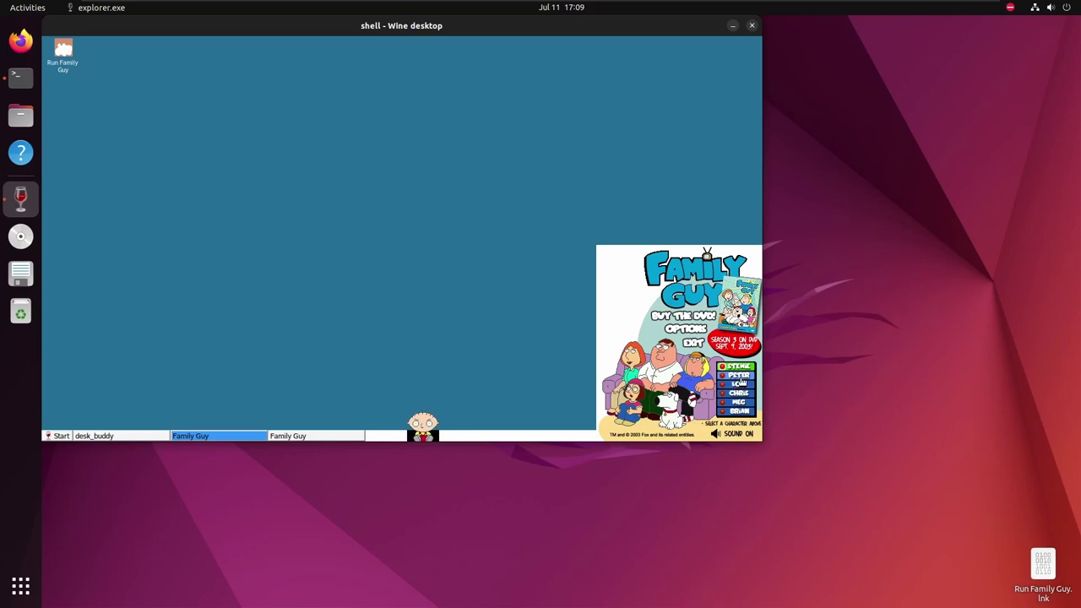
pyautogui.click(740, 376)
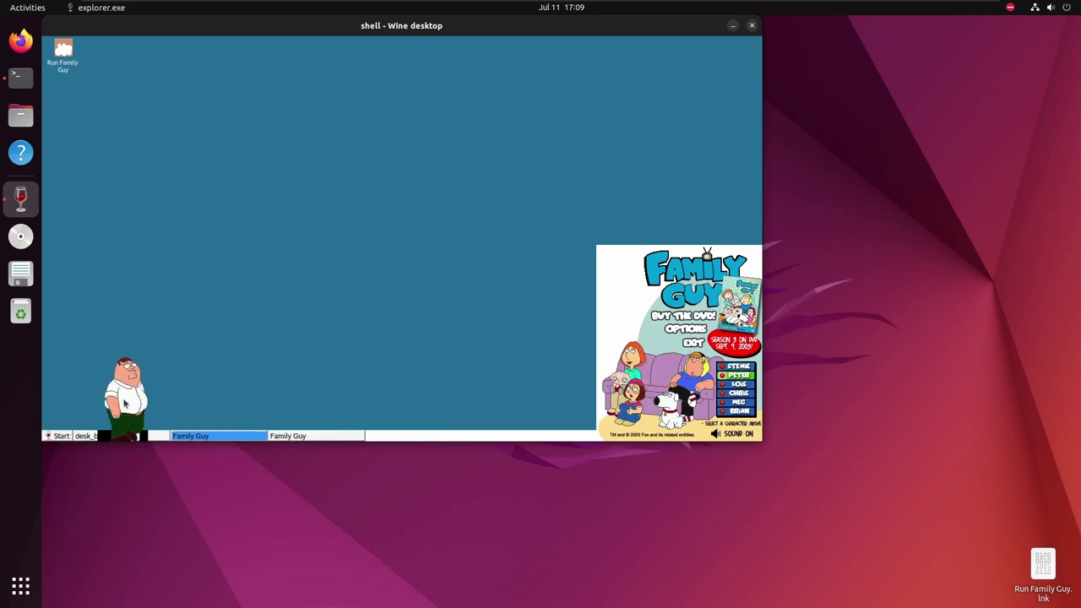
pyautogui.moveTo(169, 380); pyautogui.dragTo(457, 87)
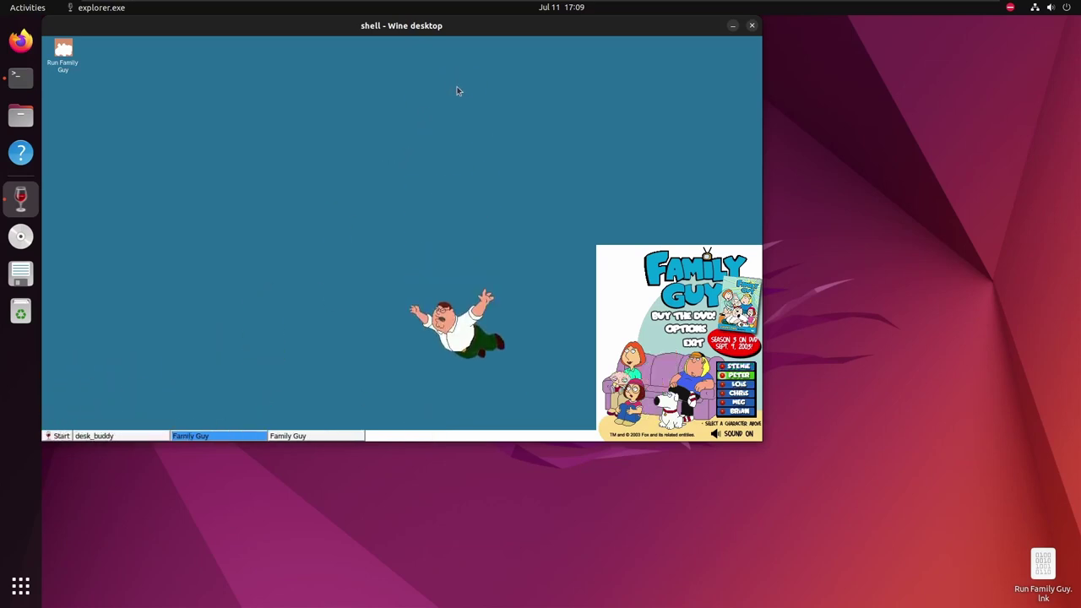
# Step: Select Lois and lift her up the Wine desktop, and switch to Chris and lift him near the upper edge
pyautogui.click(724, 386)
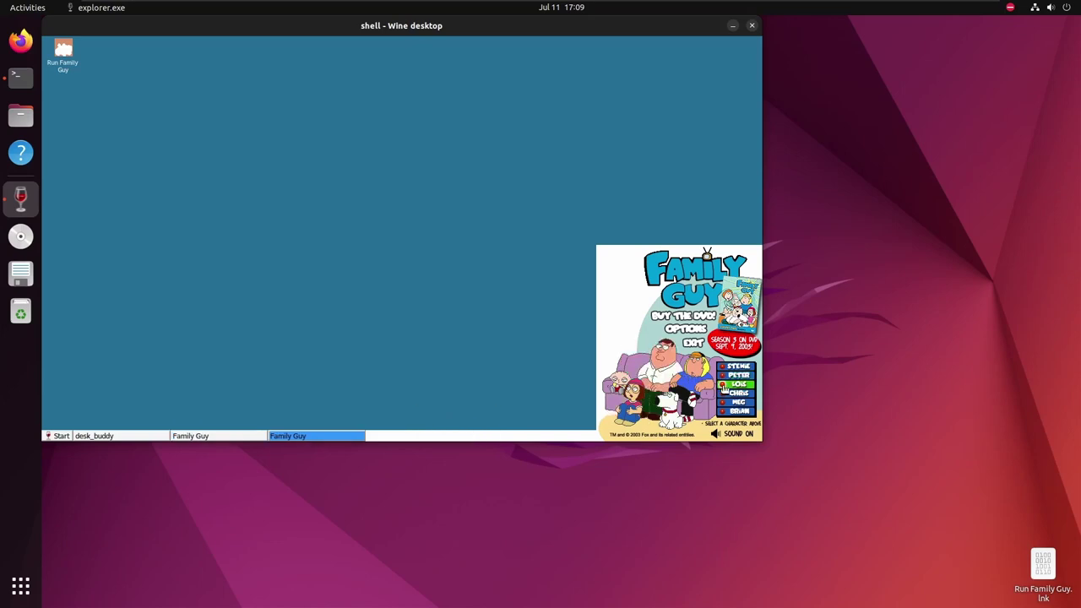
pyautogui.moveTo(178, 352); pyautogui.dragTo(541, 127)
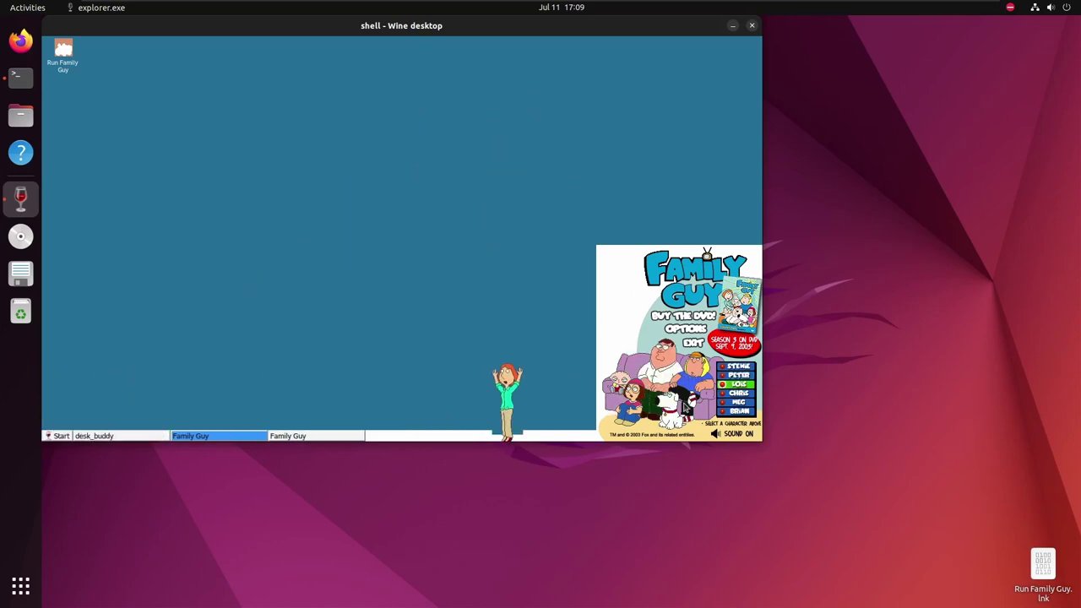
pyautogui.click(735, 393)
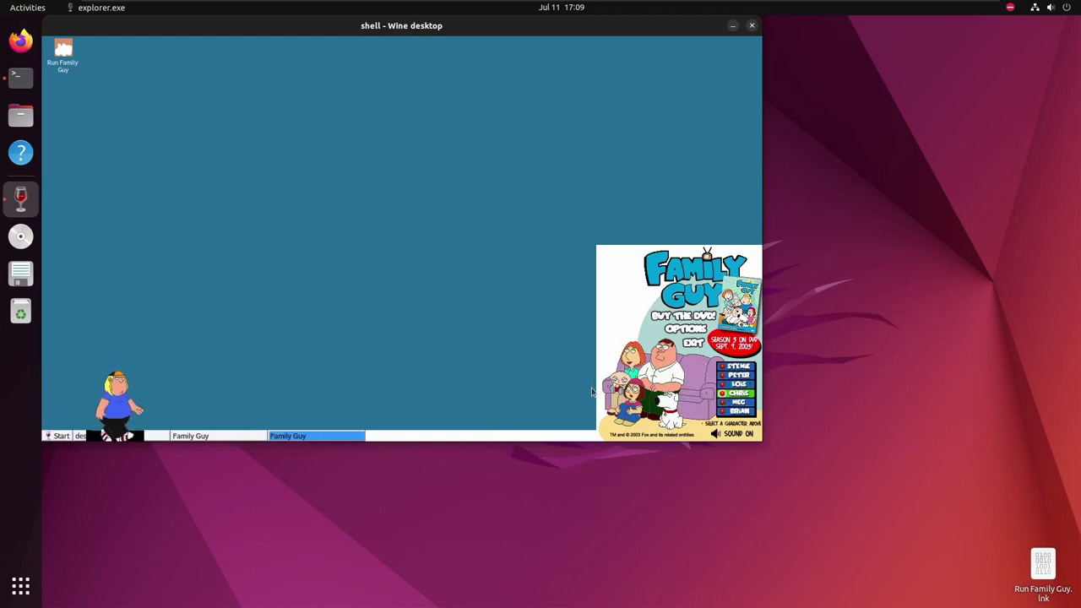
pyautogui.moveTo(253, 375); pyautogui.dragTo(302, 61)
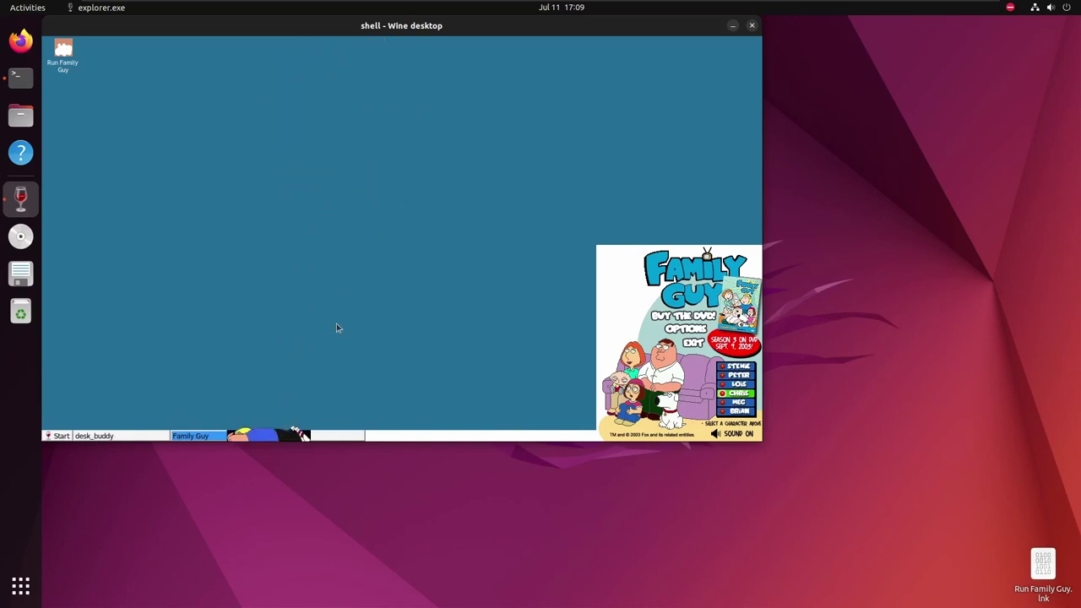
# Step: Switch to Meg and lift her across the Wine desktop, and select Brian and lift him up too
pyautogui.click(748, 405)
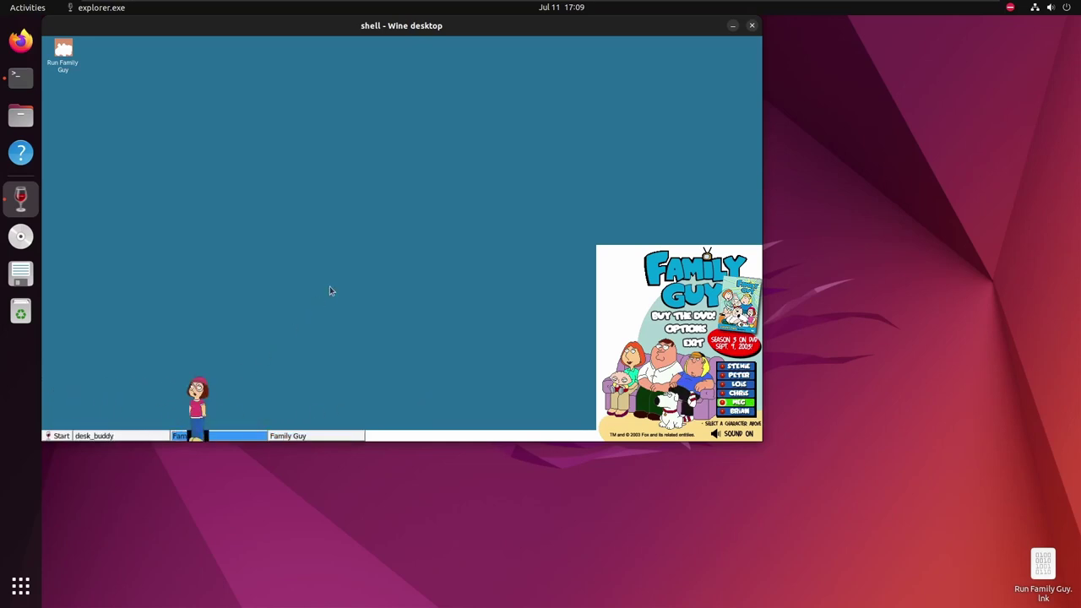
pyautogui.moveTo(204, 397); pyautogui.dragTo(583, 110)
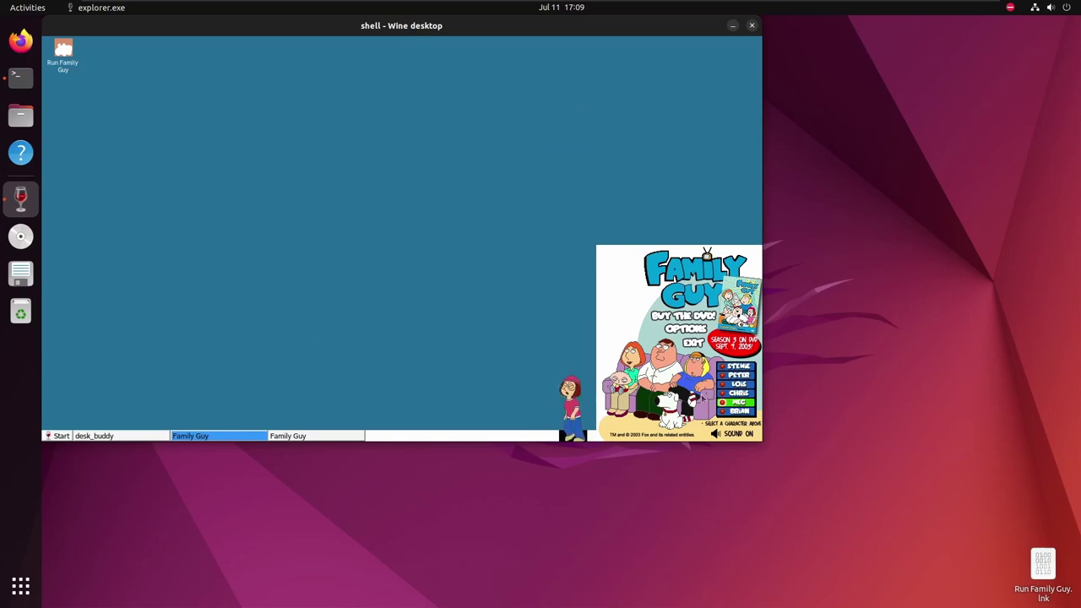
pyautogui.click(740, 412)
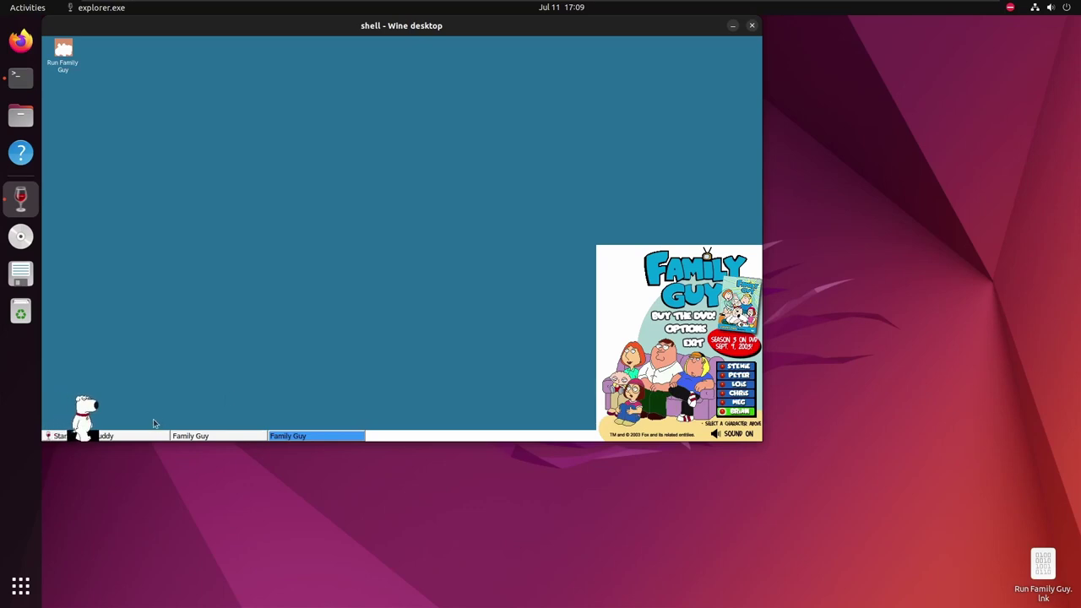
pyautogui.moveTo(138, 403); pyautogui.dragTo(367, 52)
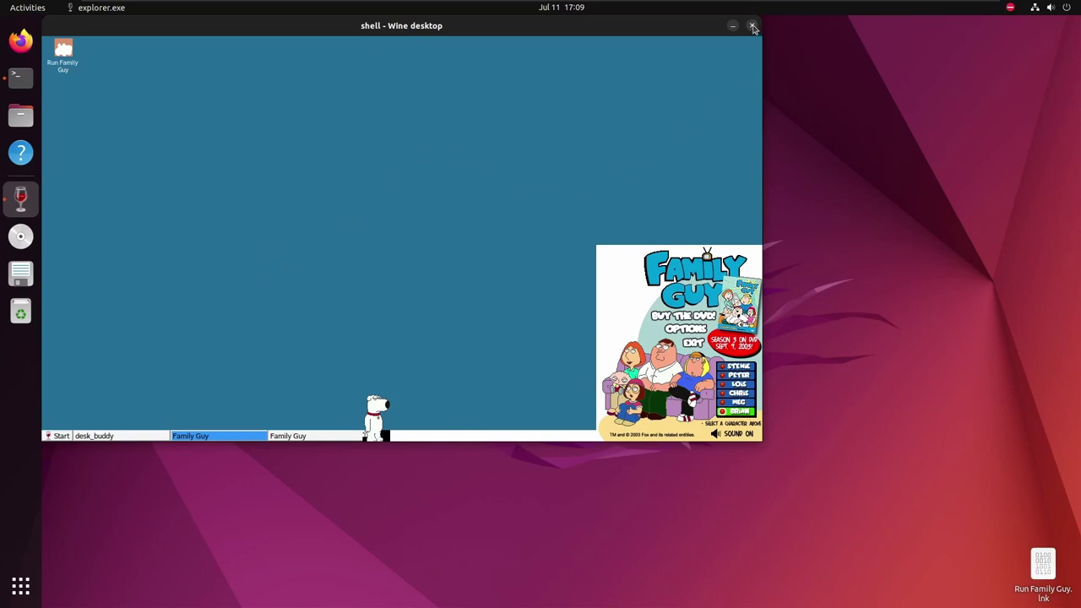
# Step: Turn off Run ScreenMate on Startup in the Family Guy options and exit the ScreenMate
pyautogui.click(699, 330)
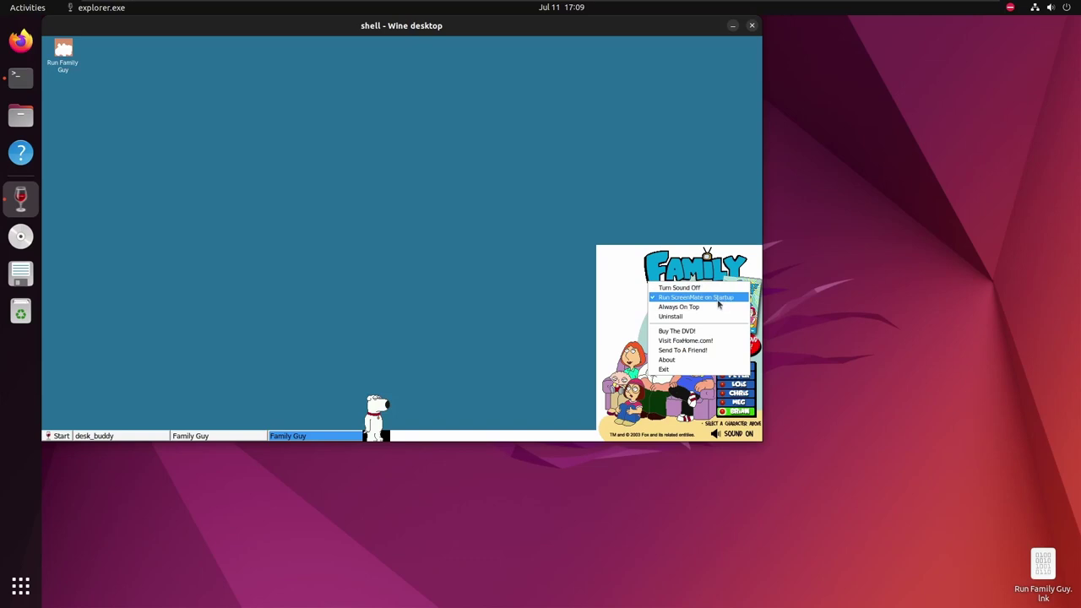
pyautogui.click(719, 303)
pyautogui.click(686, 331)
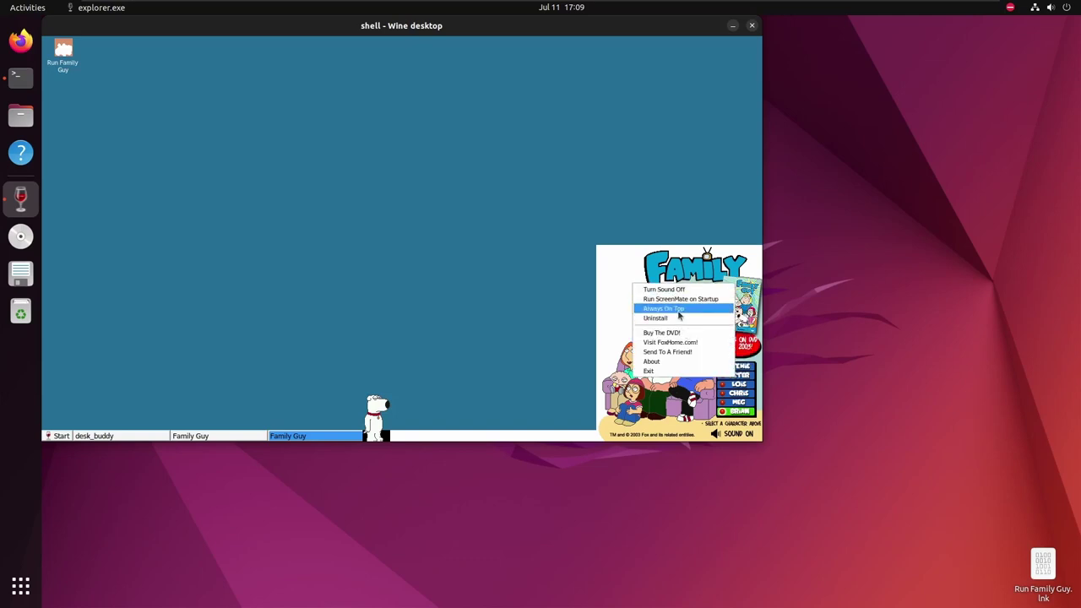
pyautogui.click(671, 371)
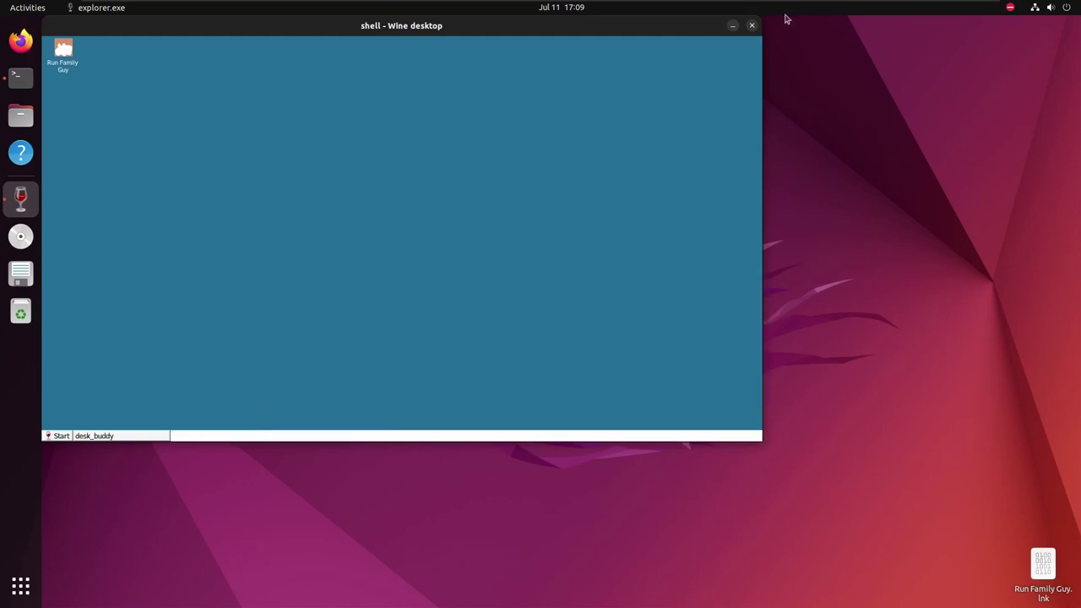